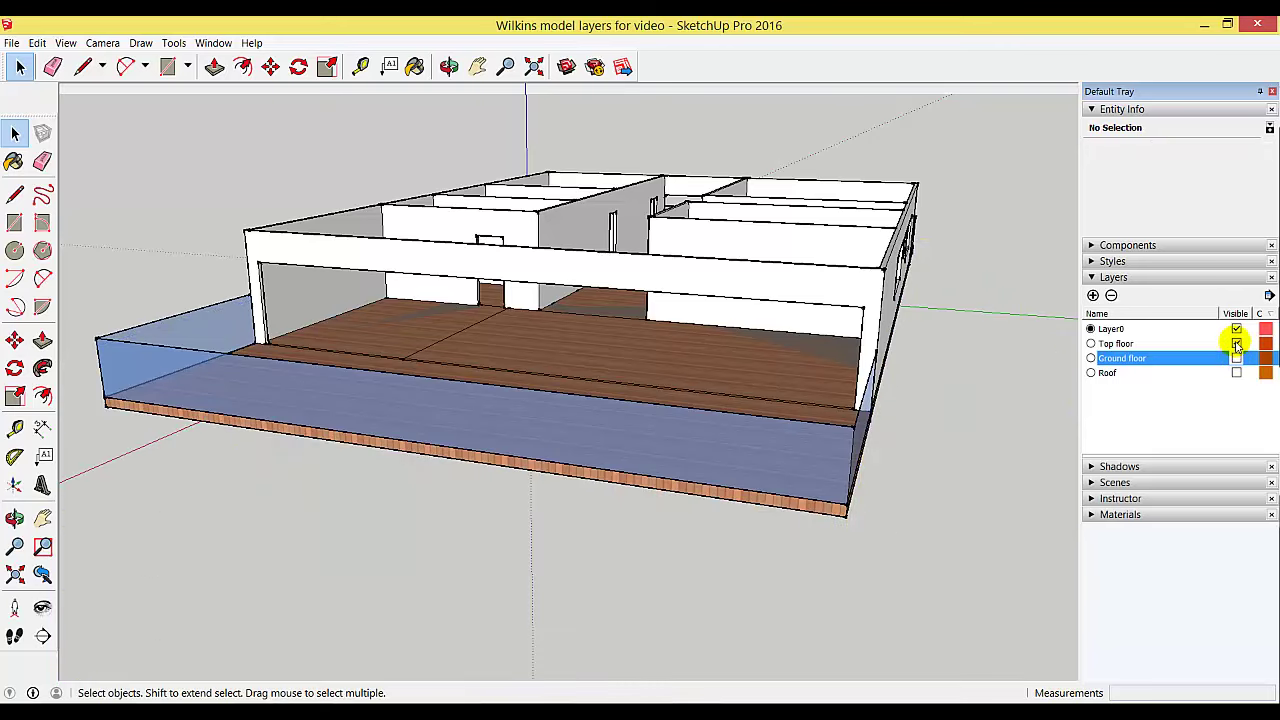
# Step: Make the Ground floor and Roof layers visible together with the Top floor layer
pyautogui.click(1237, 344)
pyautogui.click(1237, 344)
pyautogui.click(1237, 358)
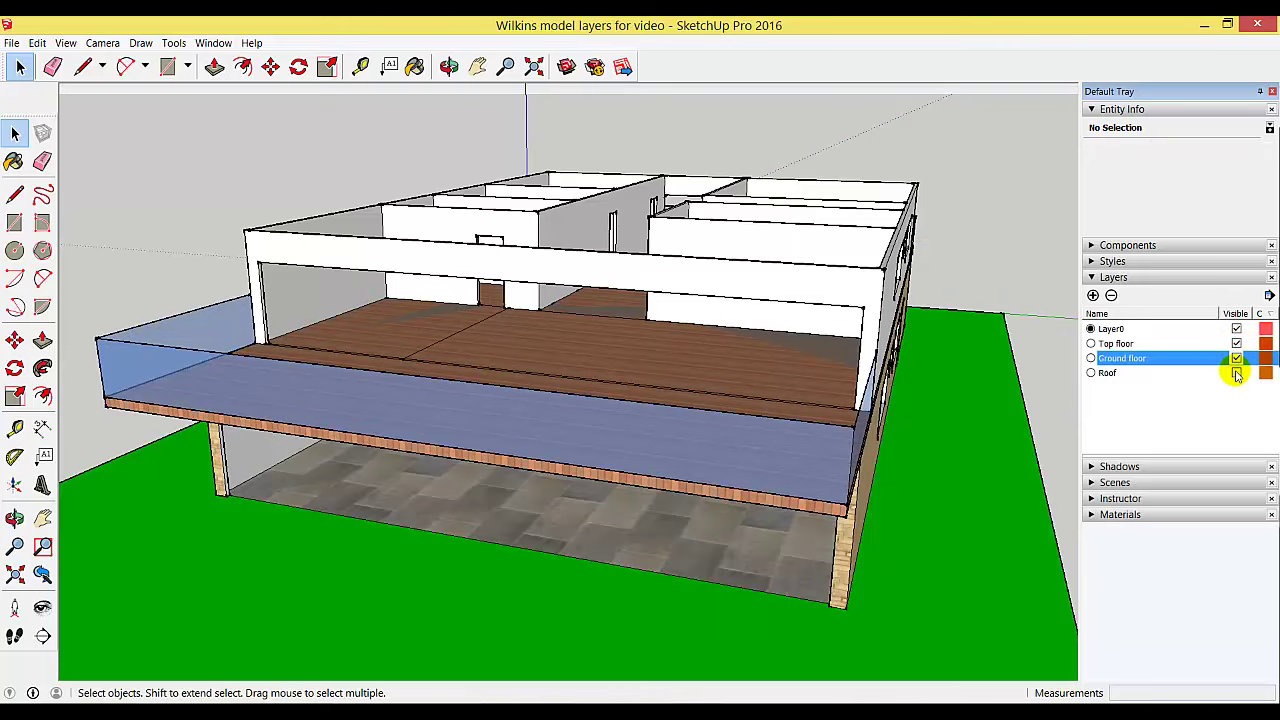
pyautogui.click(1237, 372)
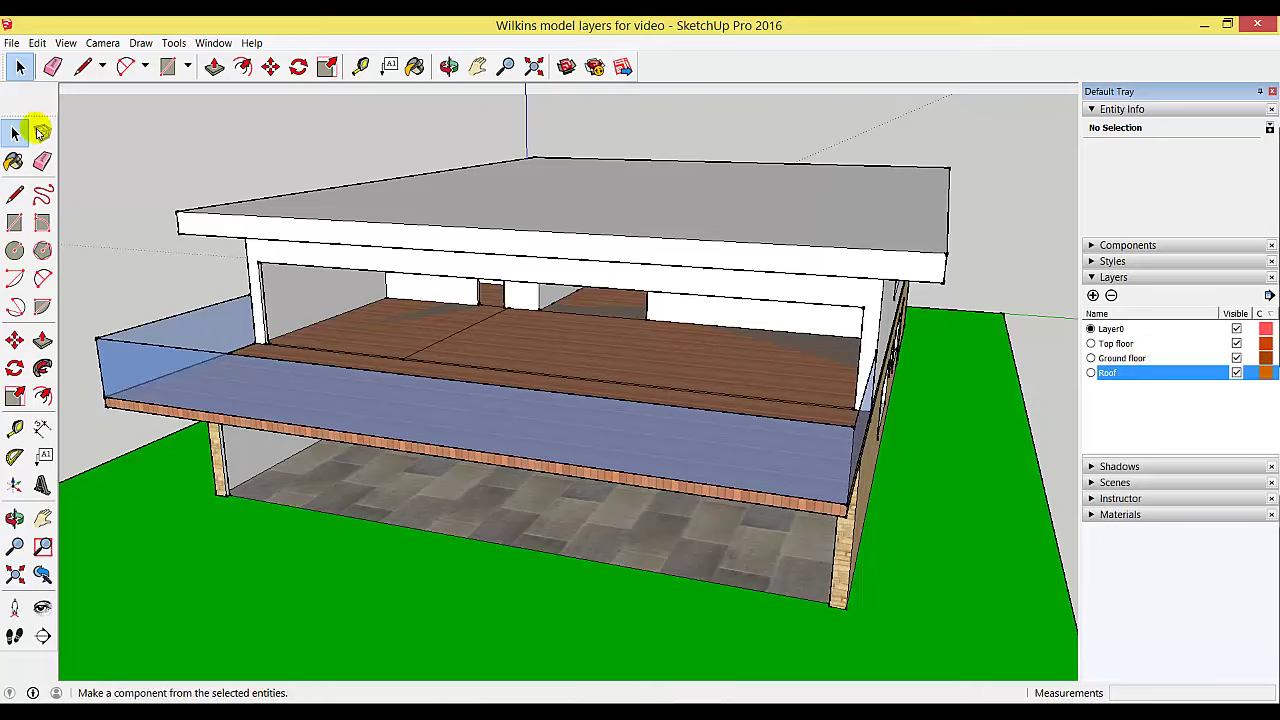
# Step: Inside the roof group, place a guide 0.1 m above the slab's lower front edge and push the top face down 0.40 m to it
pyautogui.click(344, 229)
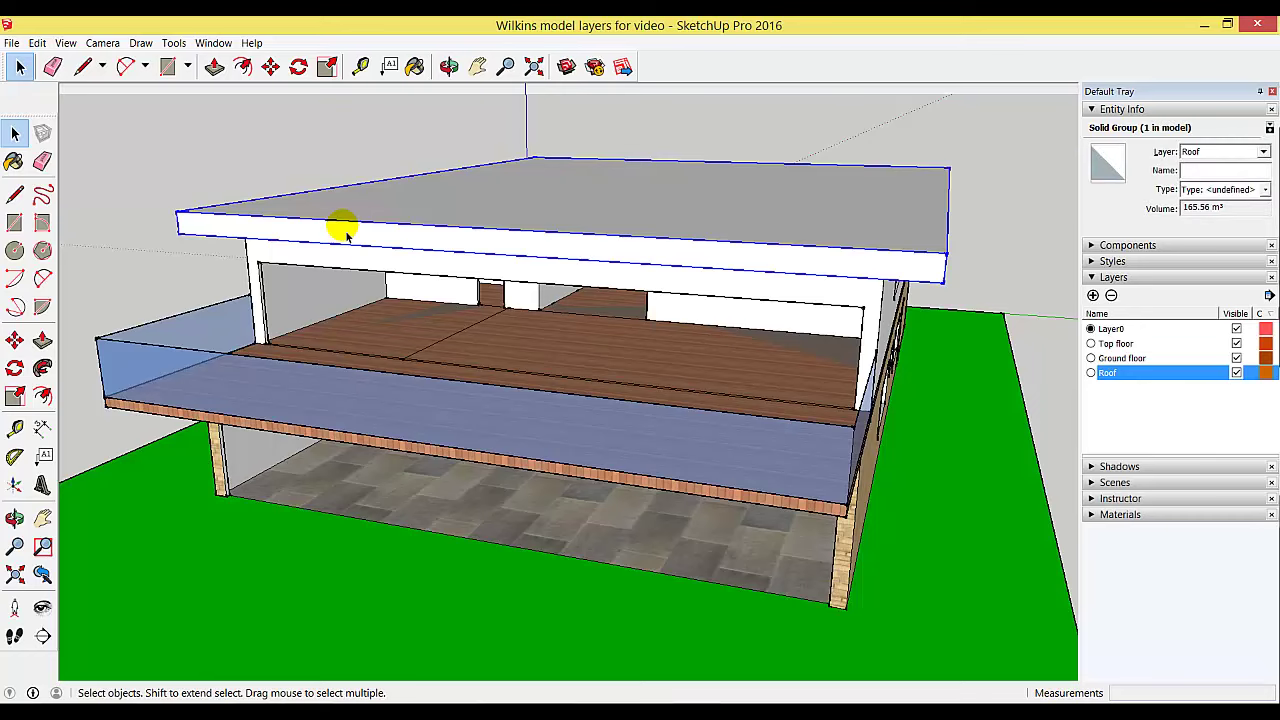
pyautogui.doubleClick(667, 235)
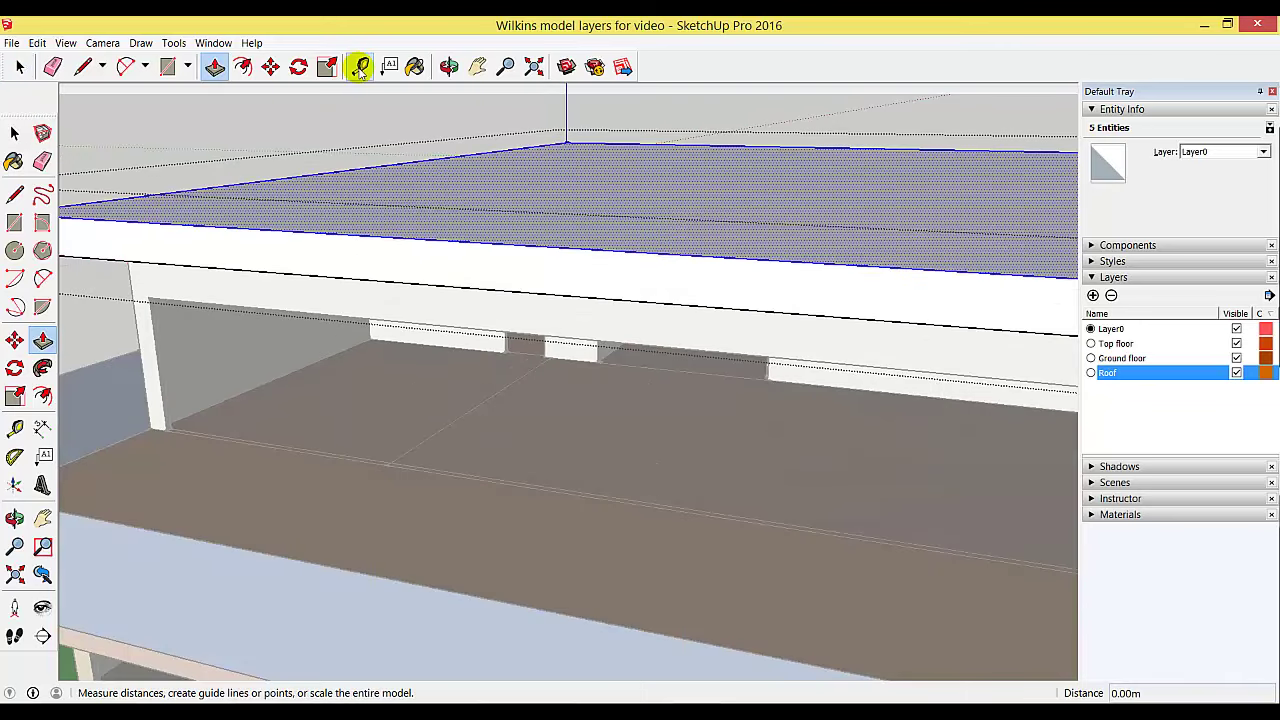
pyautogui.click(360, 67)
pyautogui.click(371, 279)
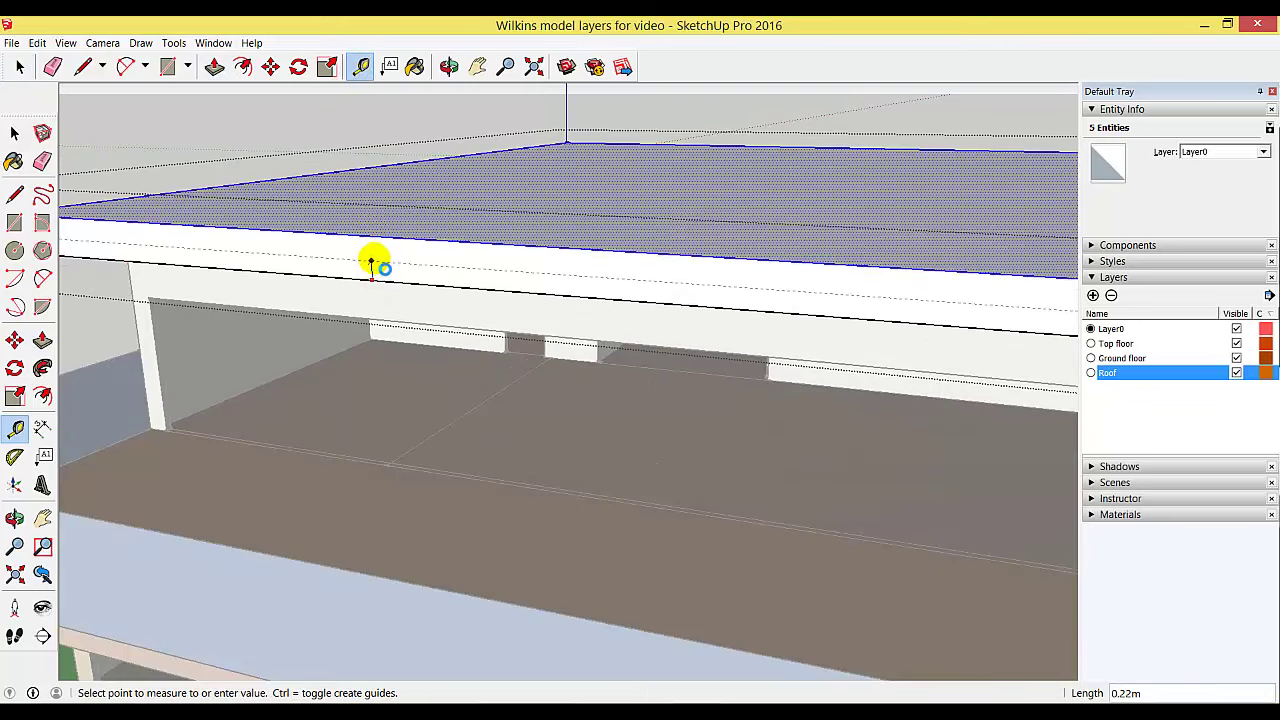
pyautogui.click(384, 263)
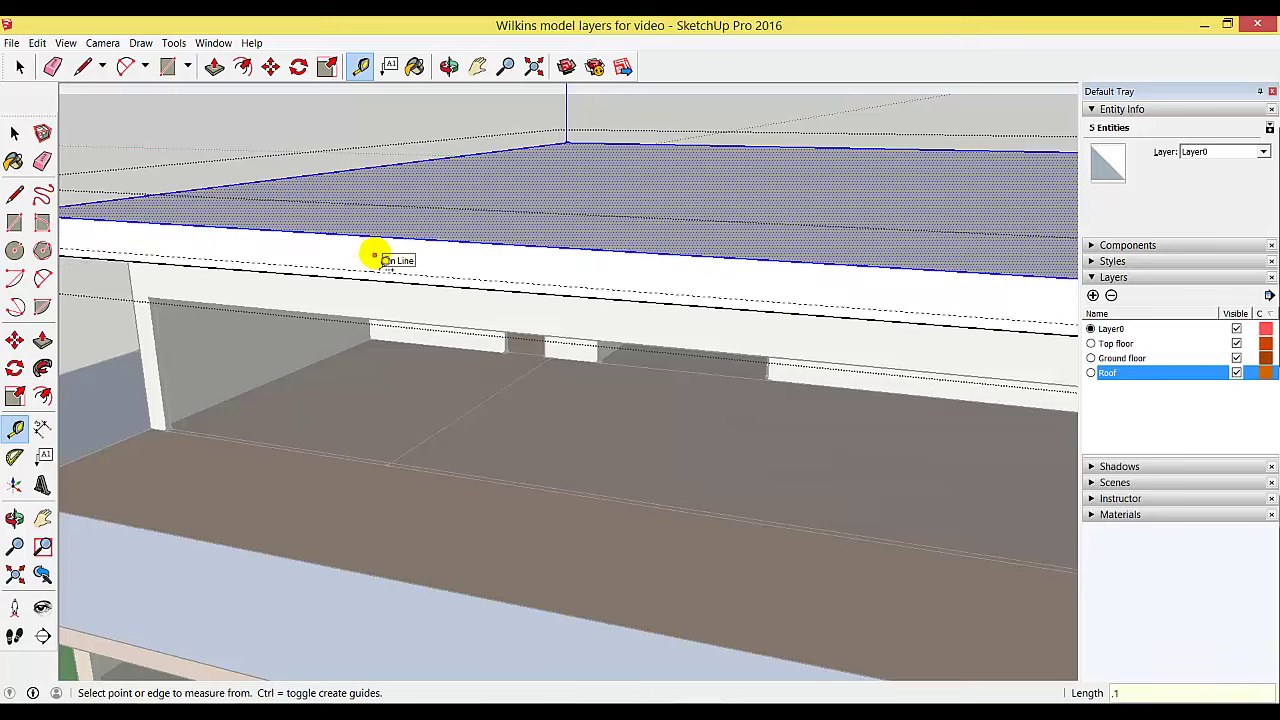
pyautogui.click(214, 66)
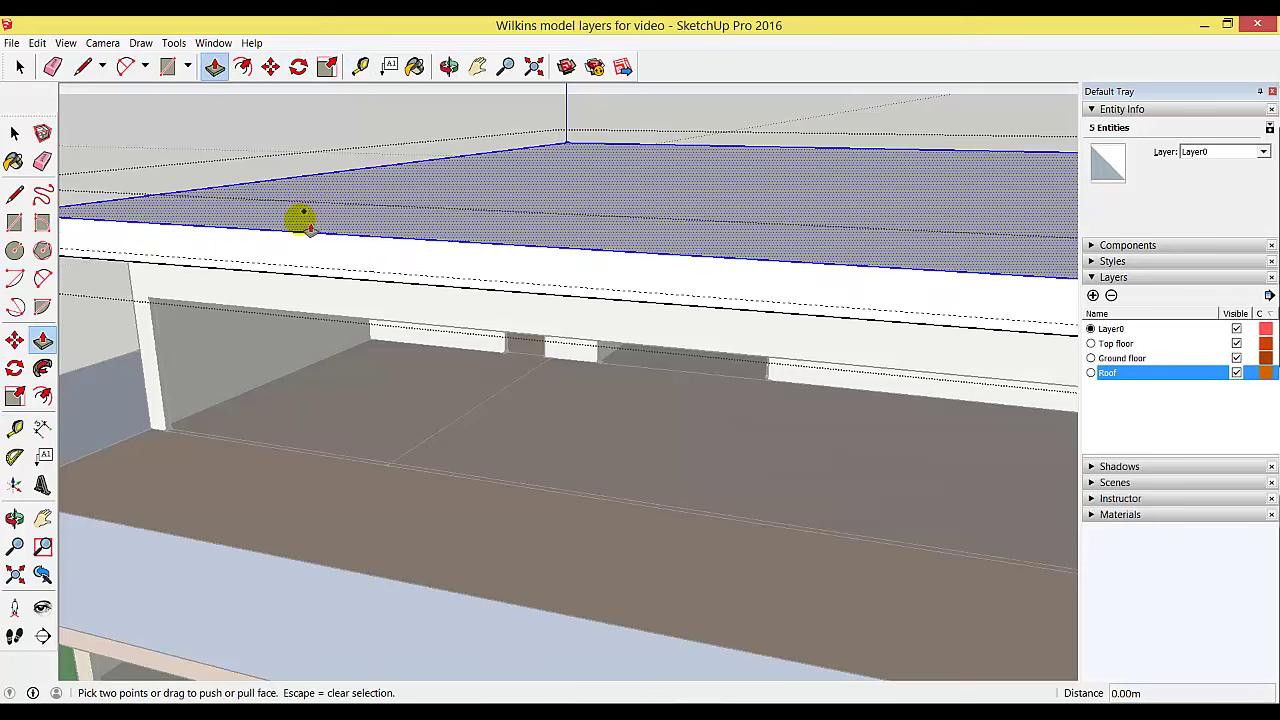
pyautogui.moveTo(302, 220); pyautogui.dragTo(296, 270)
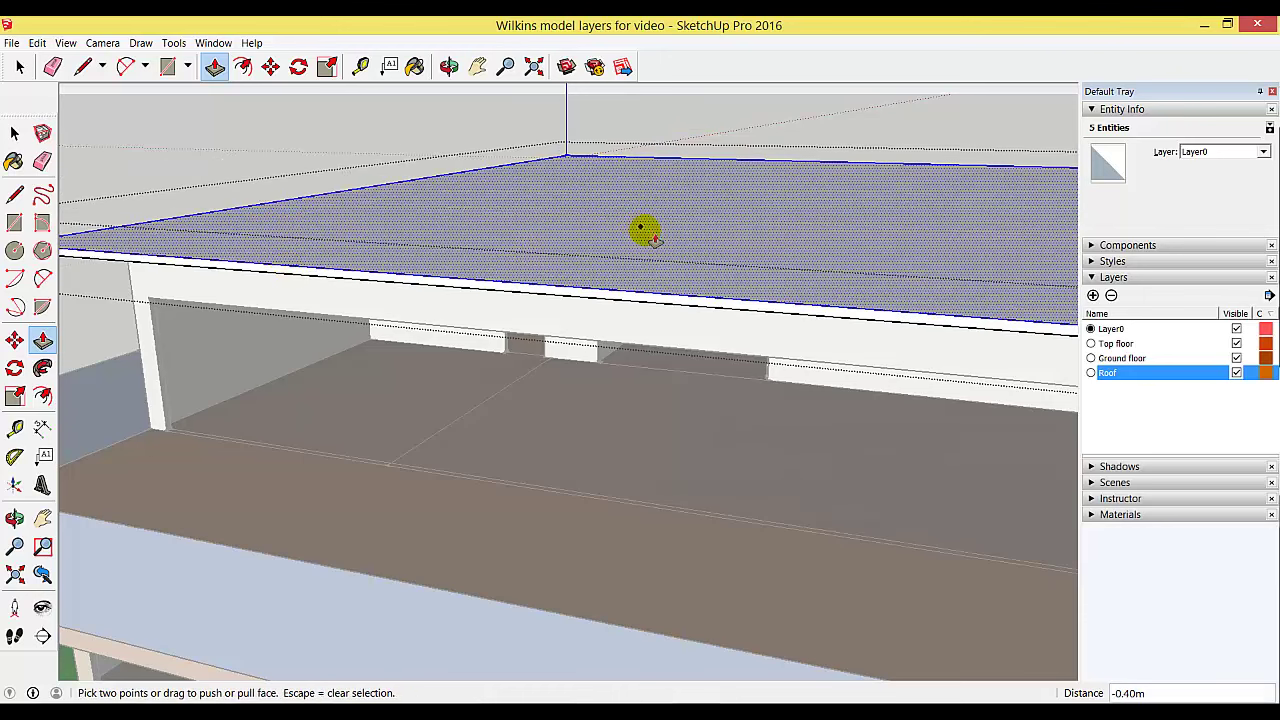
# Step: Measure the thinned roof slab's front edge from corner to corner
pyautogui.scroll(-5, 643, 230)
pyautogui.click(449, 66)
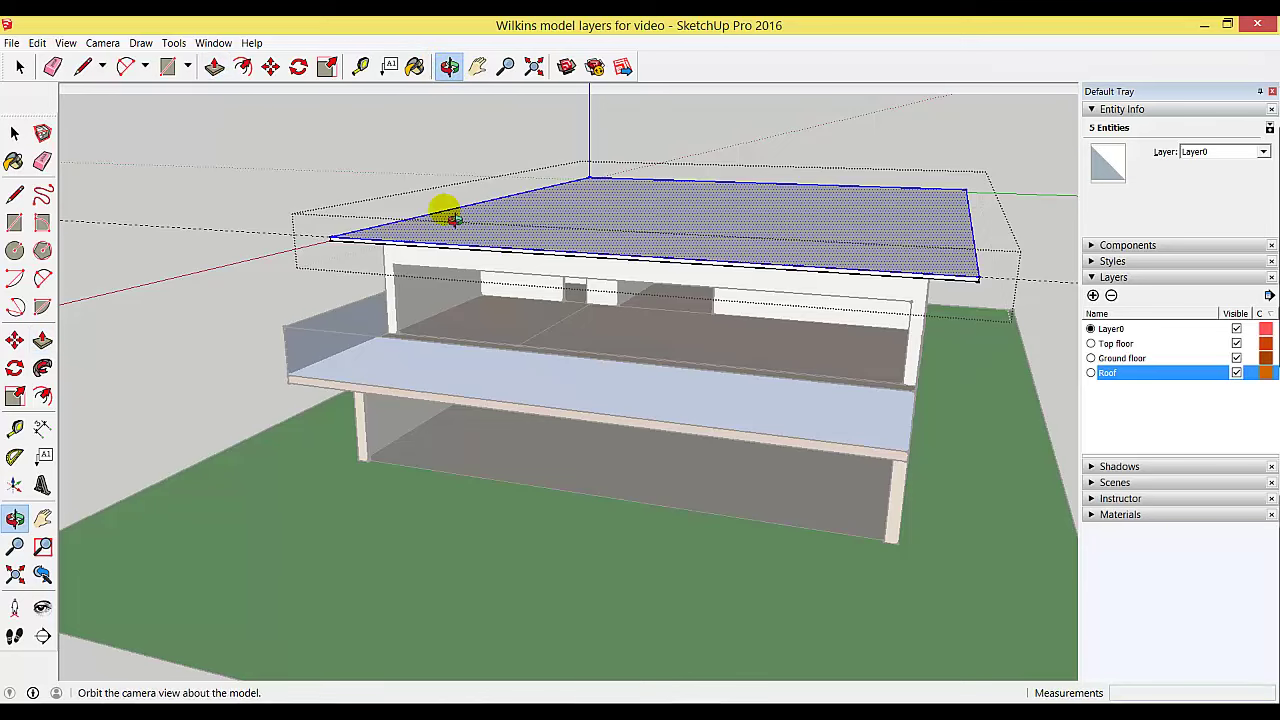
pyautogui.moveTo(453, 218); pyautogui.dragTo(530, 205)
pyautogui.click(477, 66)
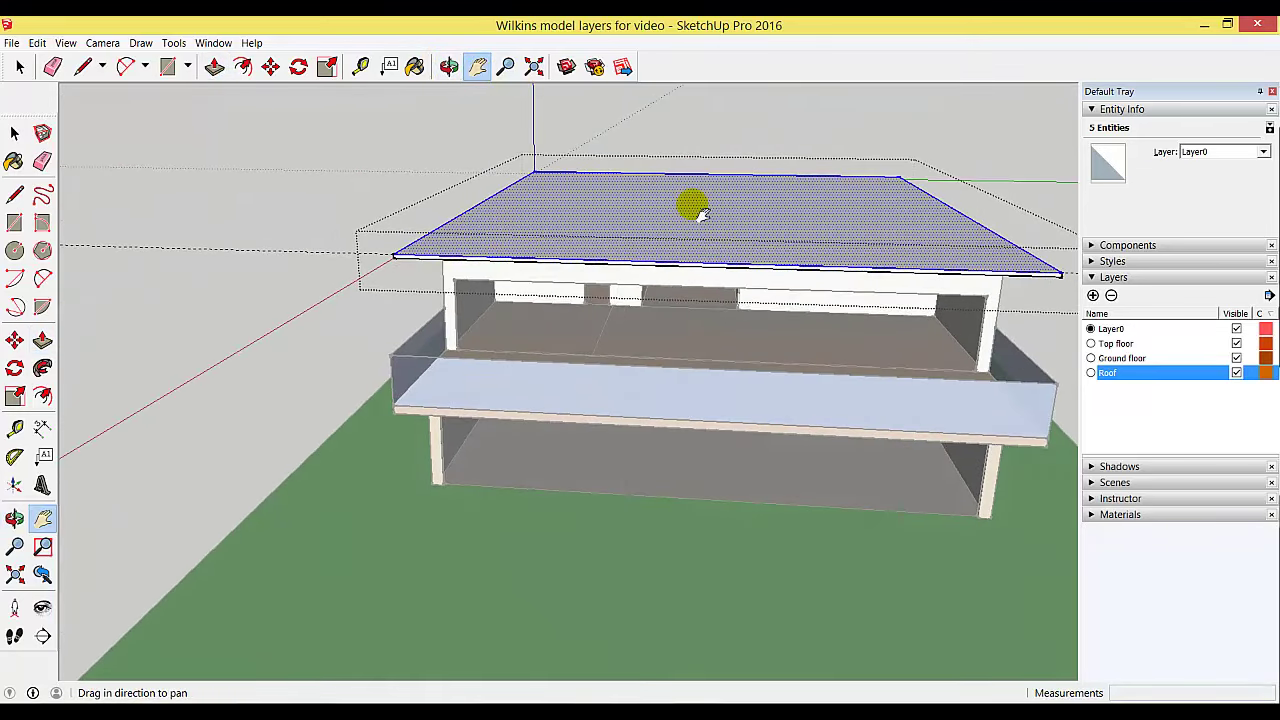
pyautogui.moveTo(692, 205); pyautogui.dragTo(546, 222)
pyautogui.scroll(3, 584, 223)
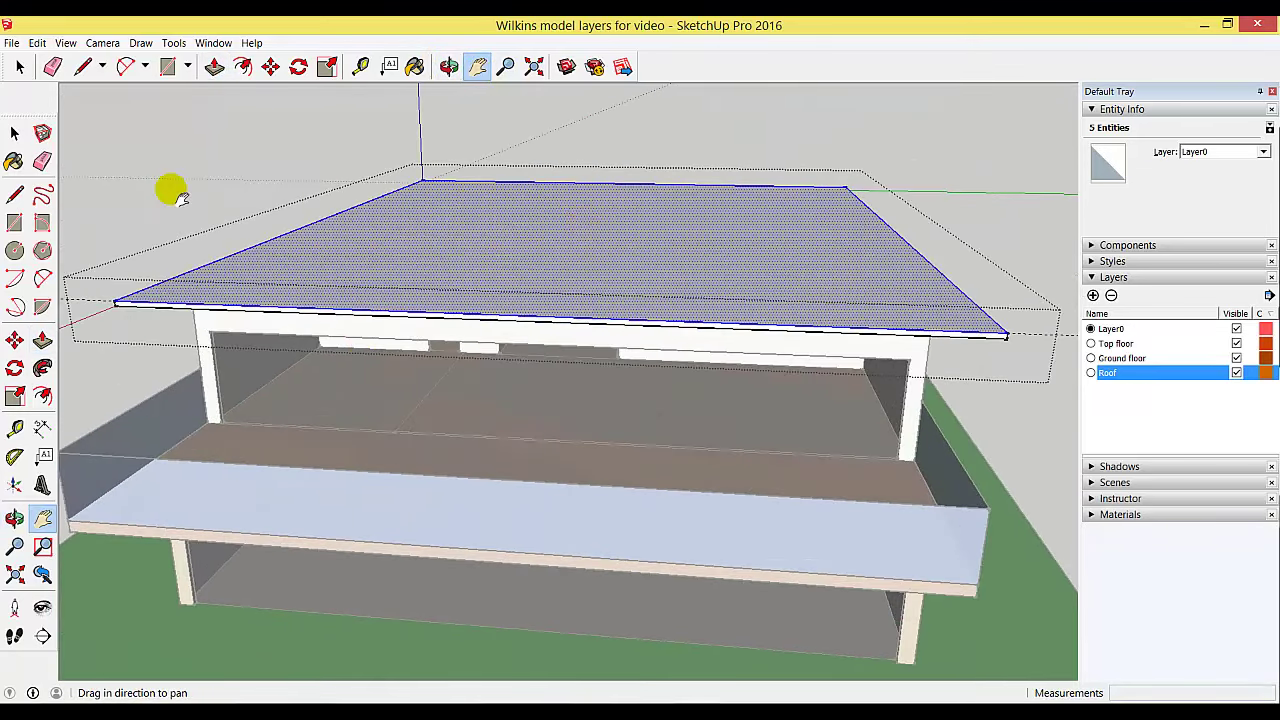
pyautogui.click(358, 68)
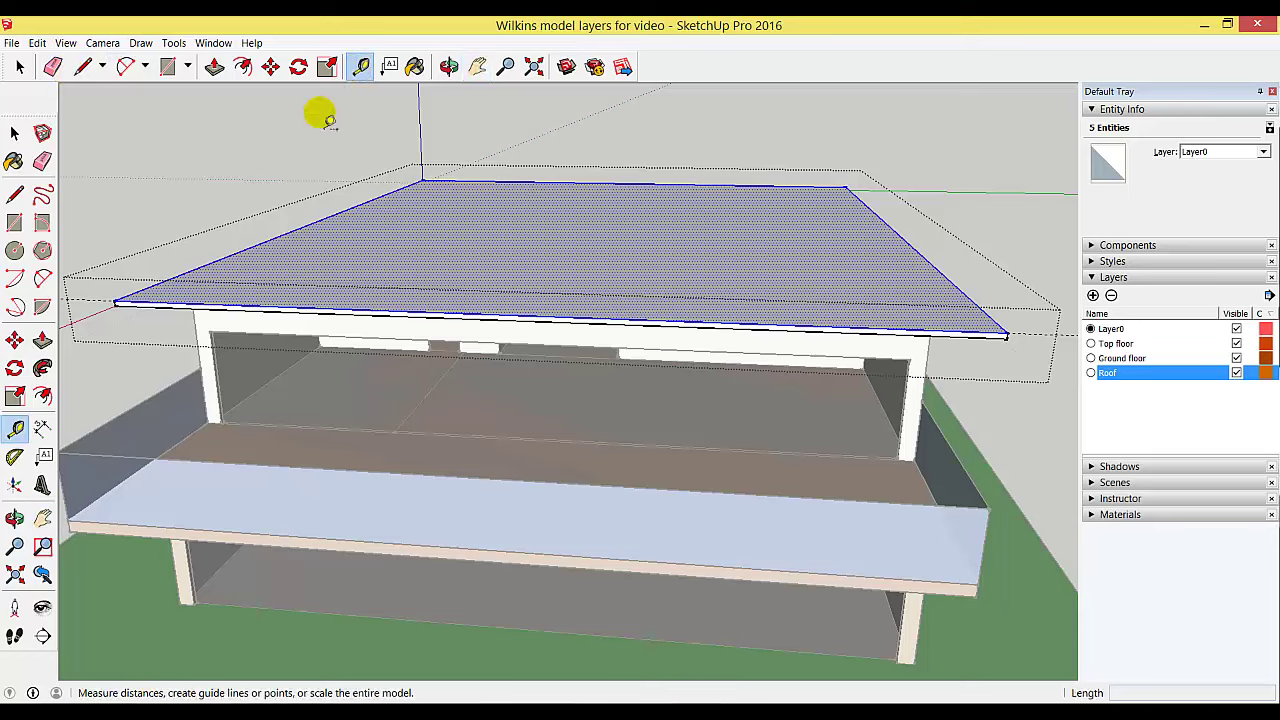
pyautogui.click(117, 303)
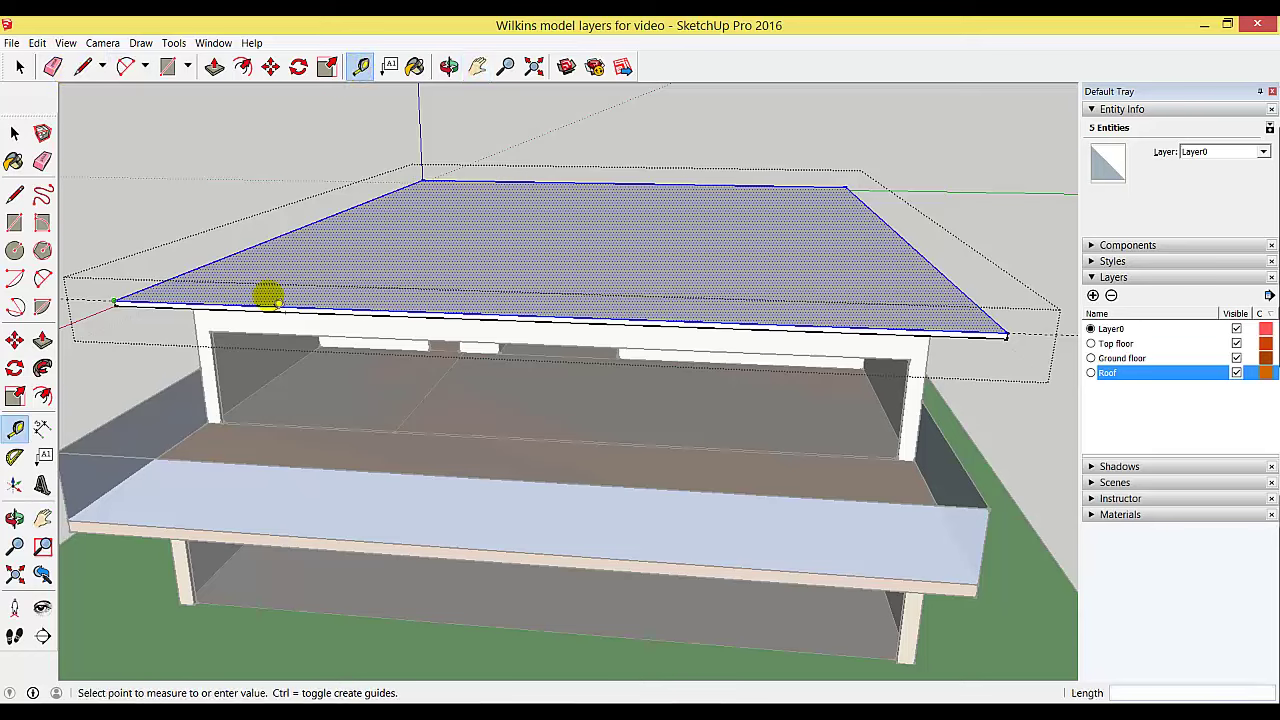
pyautogui.click(1004, 334)
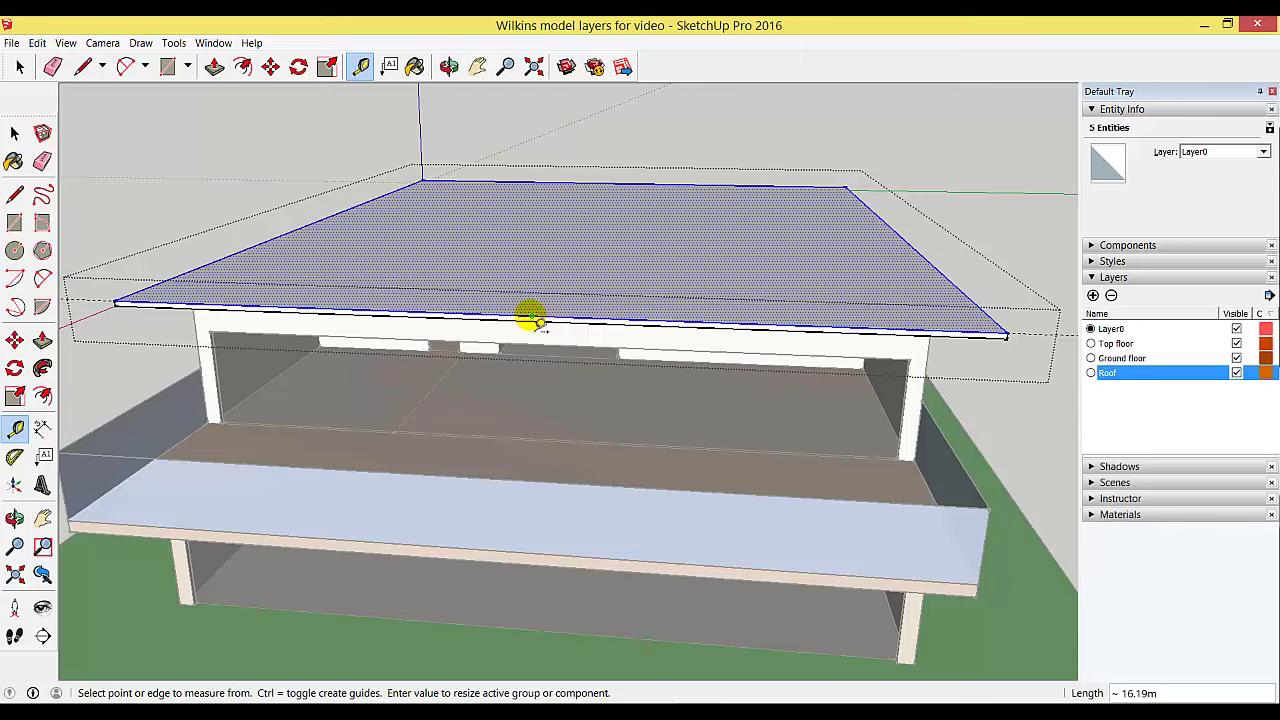
# Step: Place a guide 1.5 m above the midpoint of the slab's front edge and draw a triangular gable from both corners to that height
pyautogui.click(532, 316)
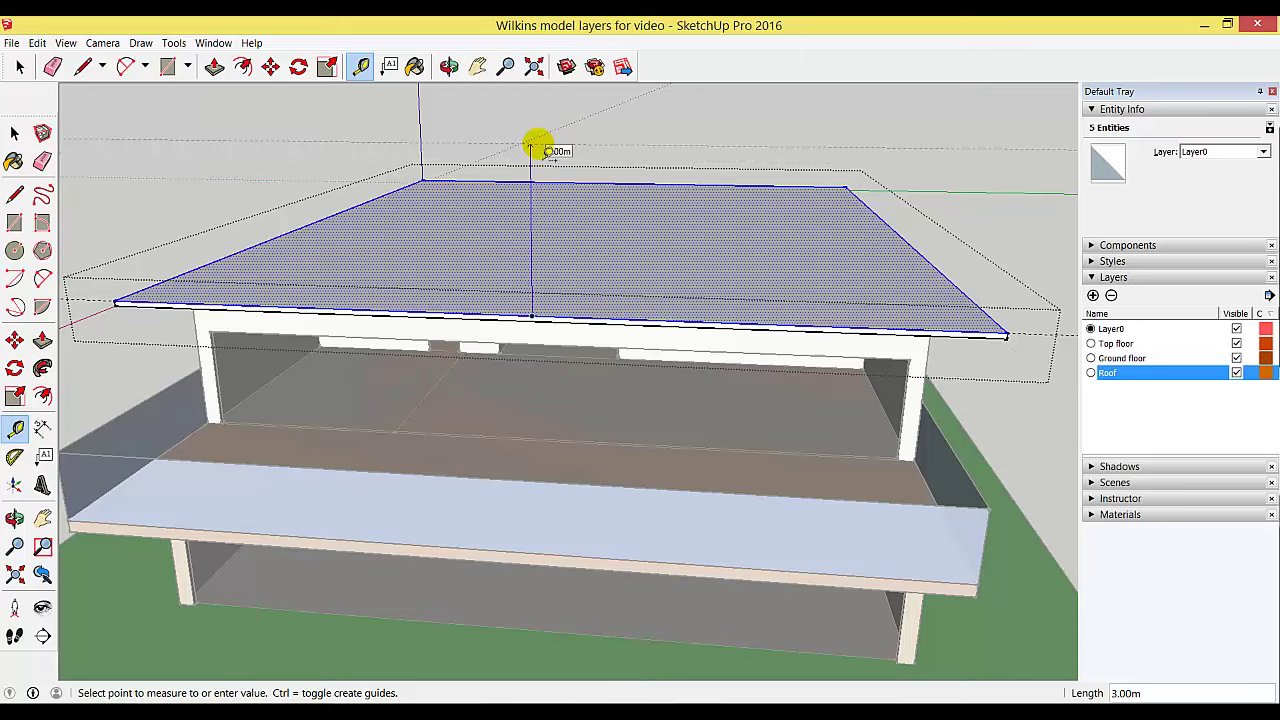
pyautogui.press('Return')
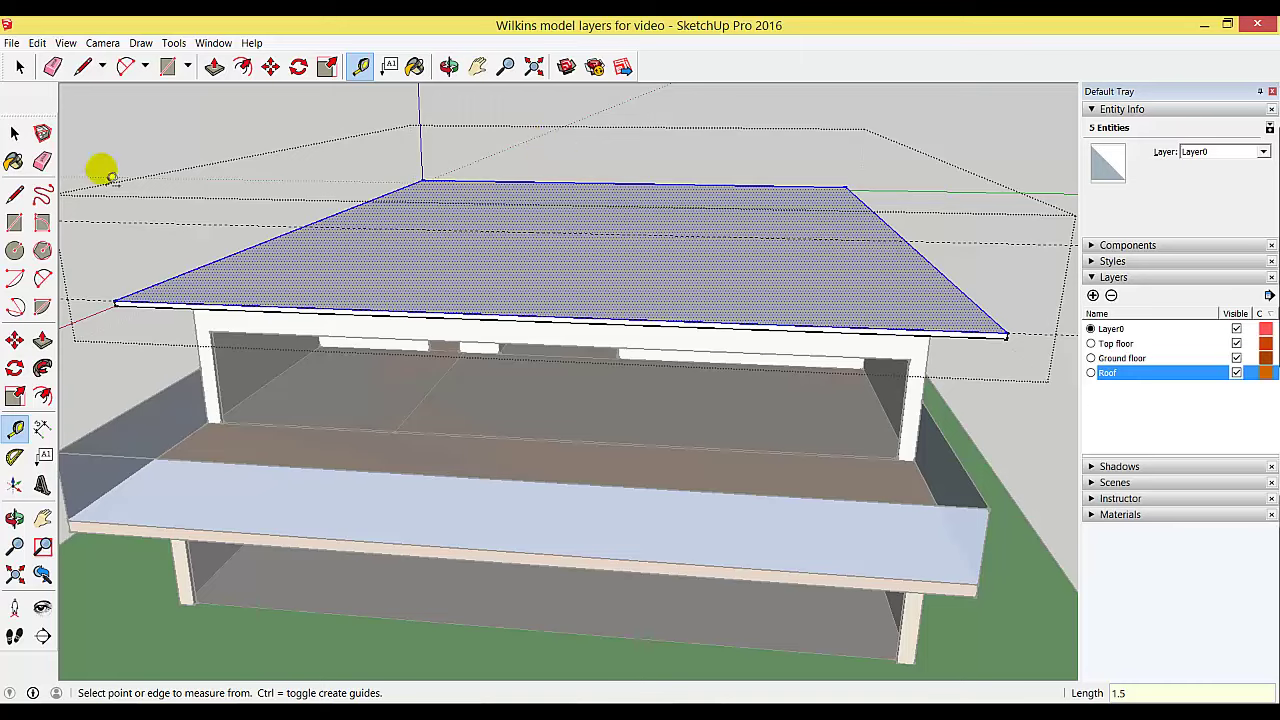
pyautogui.click(82, 70)
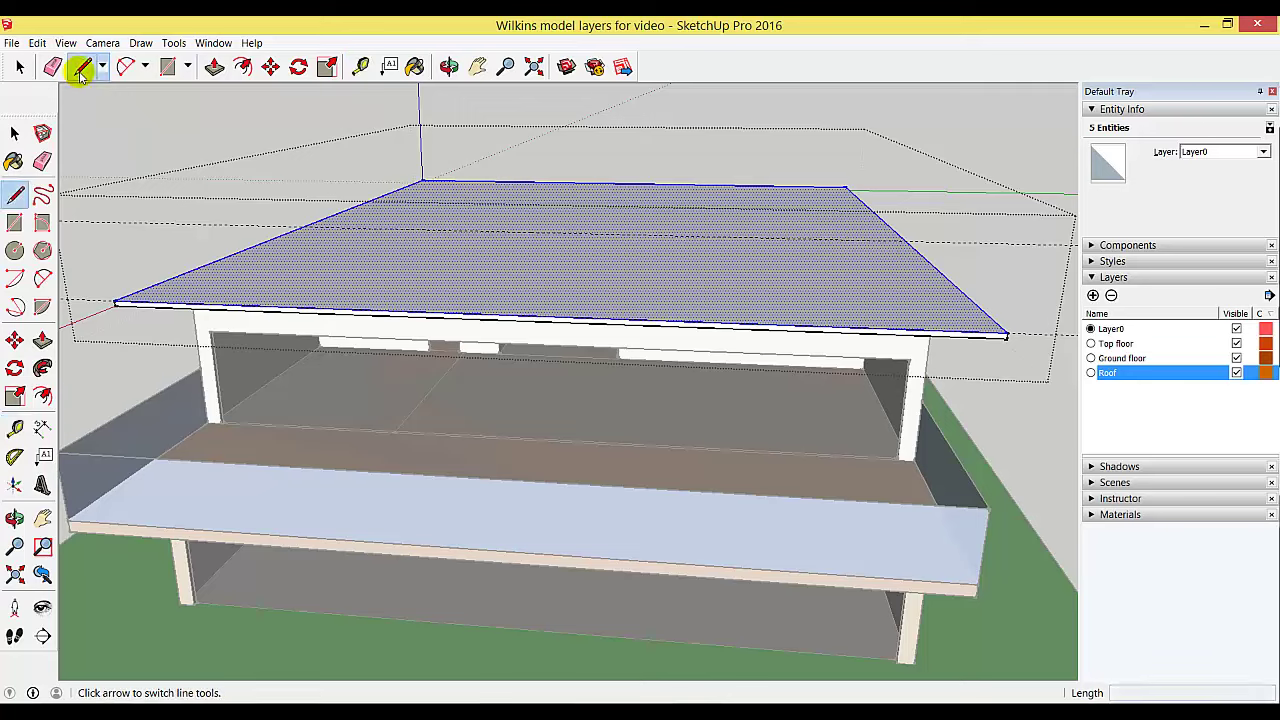
pyautogui.click(116, 302)
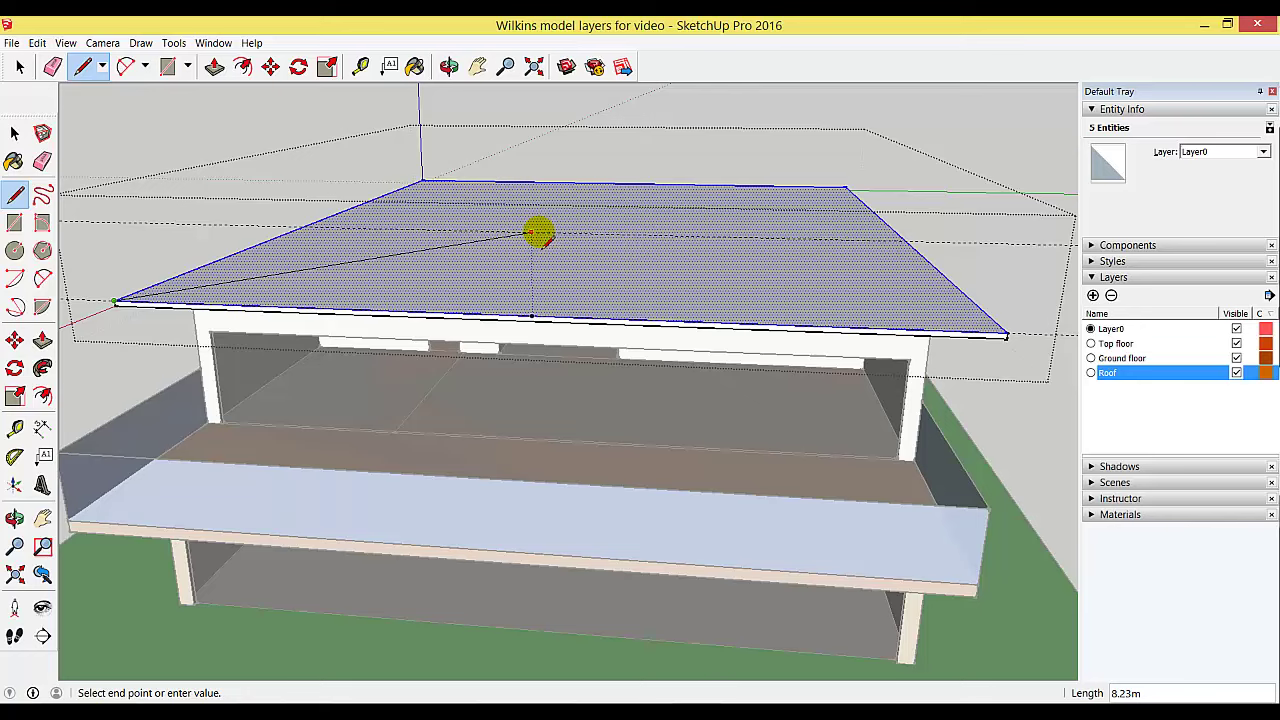
pyautogui.click(531, 232)
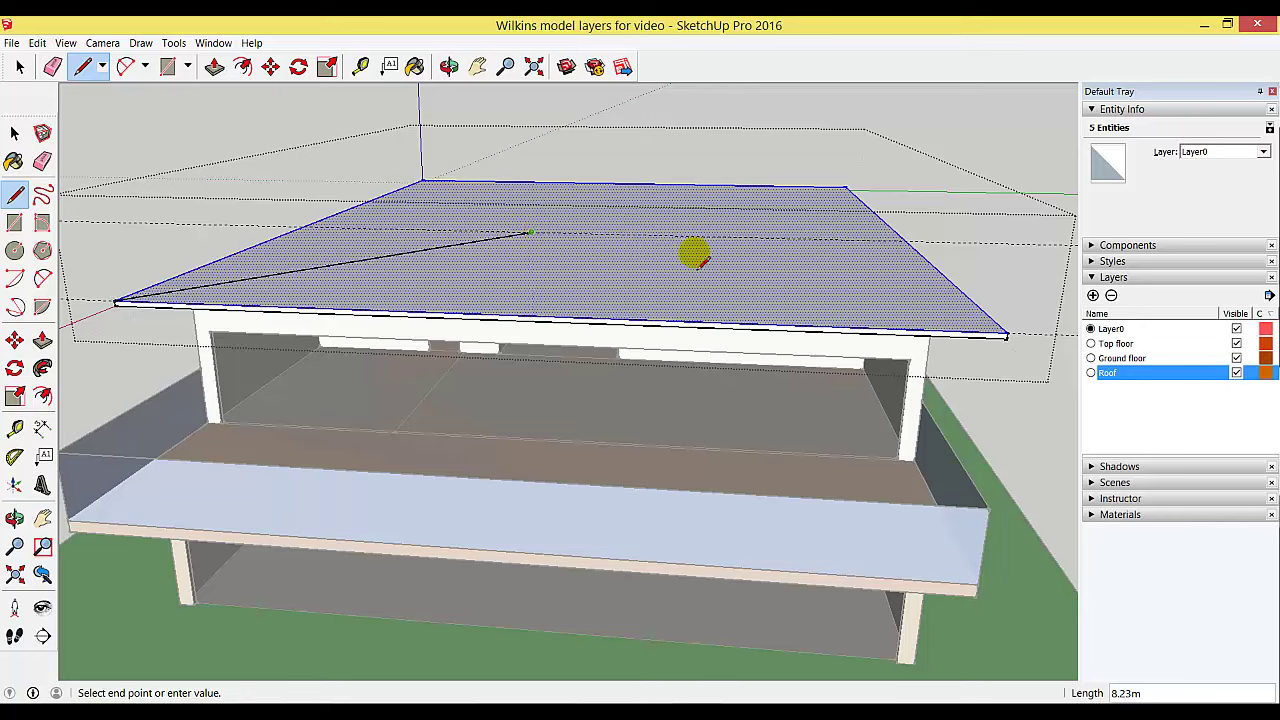
pyautogui.click(1006, 333)
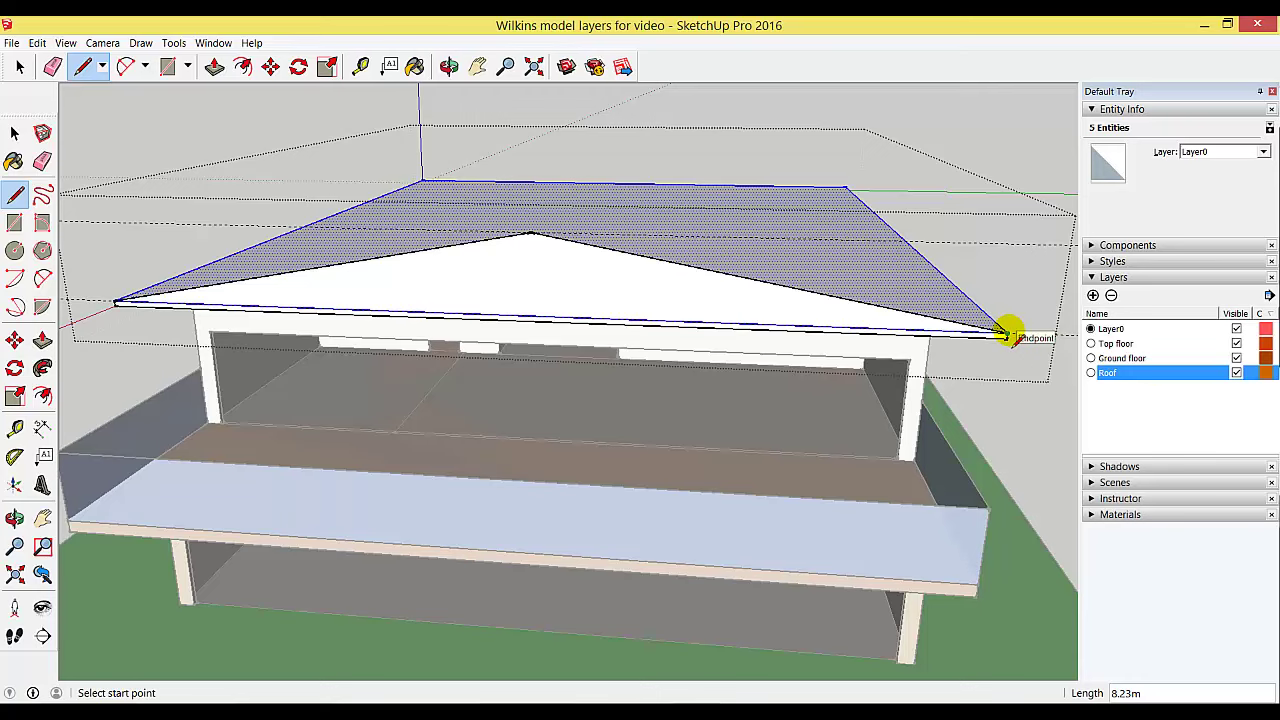
# Step: Push the triangular gable face about 20.46 m across the slab to the opposite end, forming the pitched roof
pyautogui.click(449, 66)
pyautogui.moveTo(680, 200); pyautogui.dragTo(214, 71)
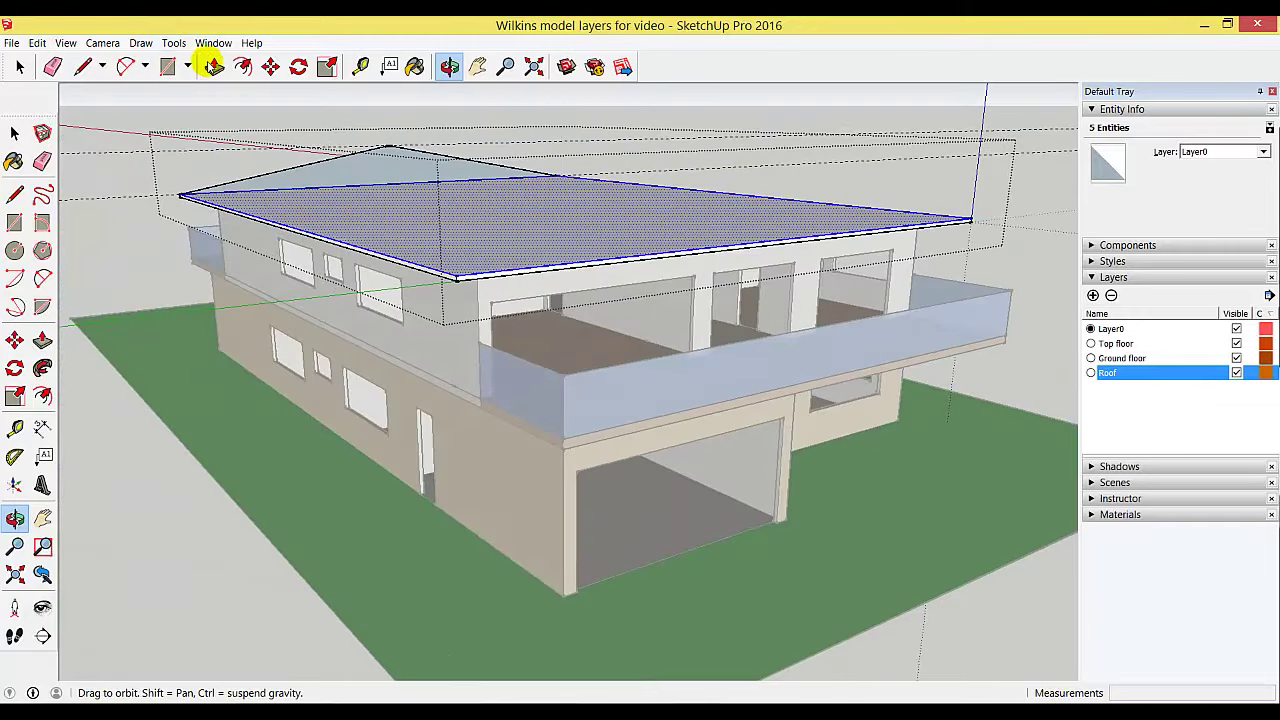
pyautogui.click(213, 66)
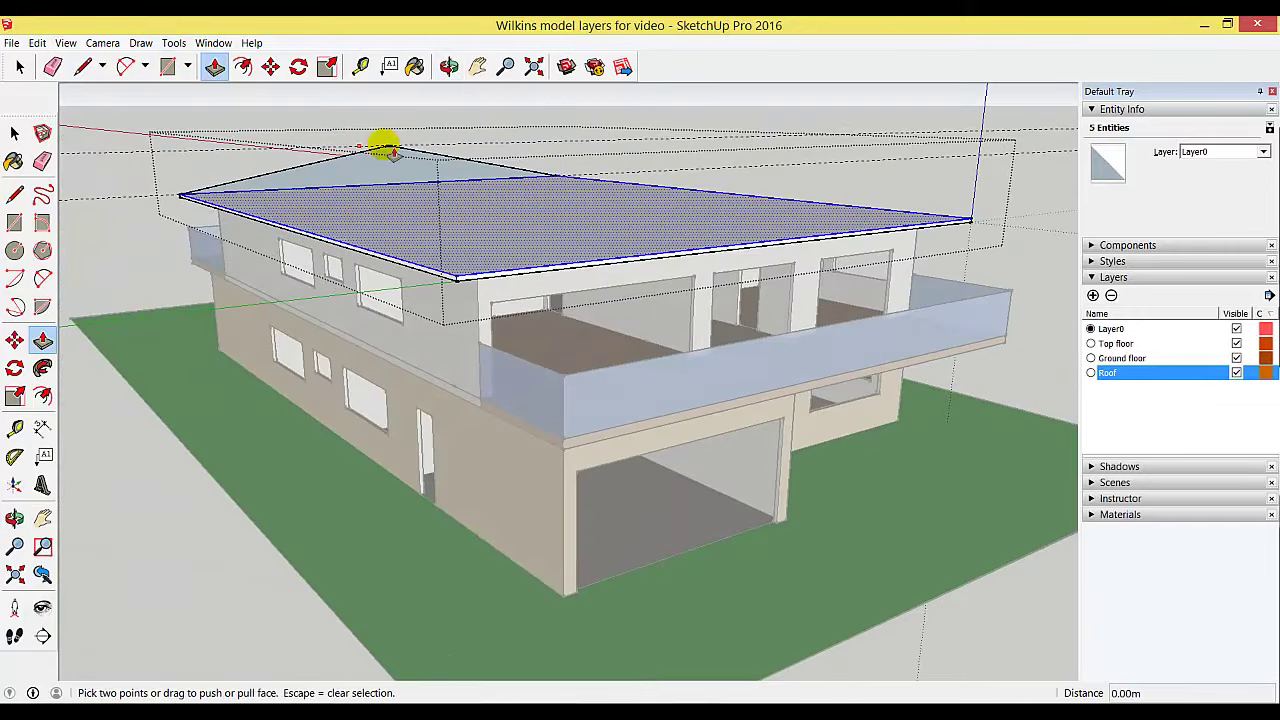
pyautogui.press('space')
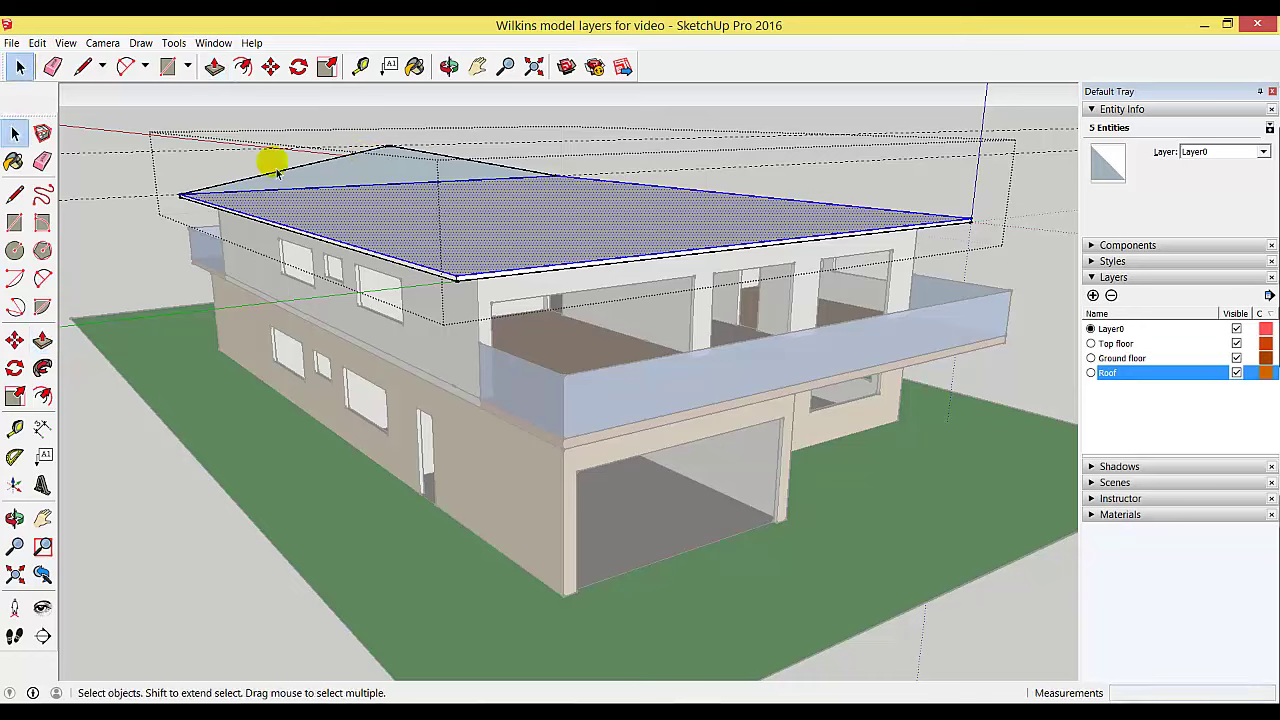
pyautogui.click(337, 166)
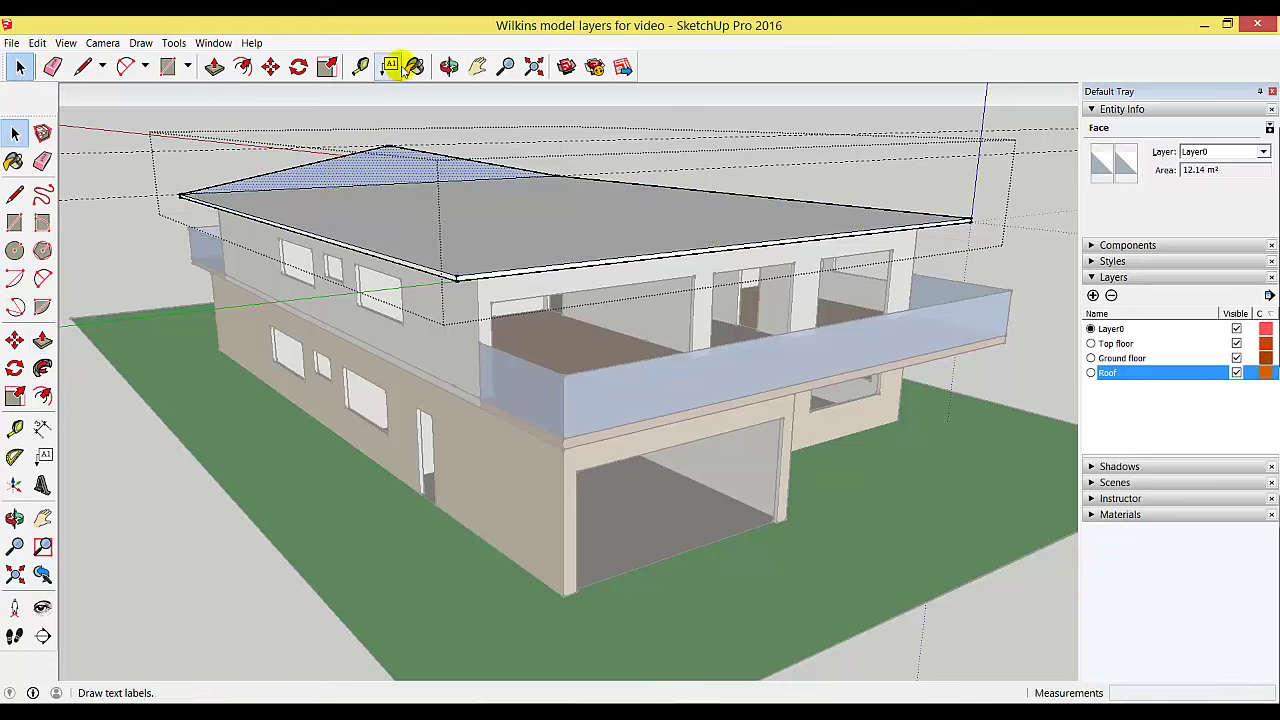
pyautogui.click(213, 66)
pyautogui.moveTo(385, 167); pyautogui.dragTo(470, 280)
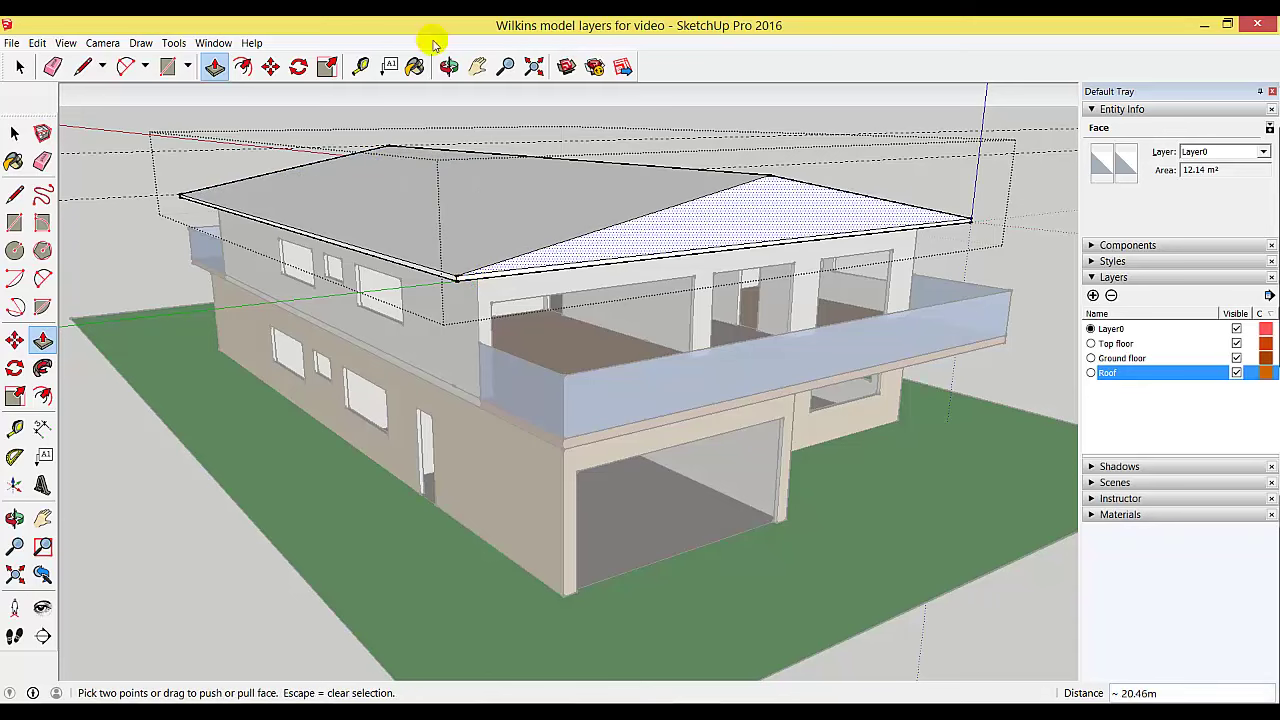
# Step: Close the roof group and check the new roof by hiding and showing the Roof layer
pyautogui.click(449, 66)
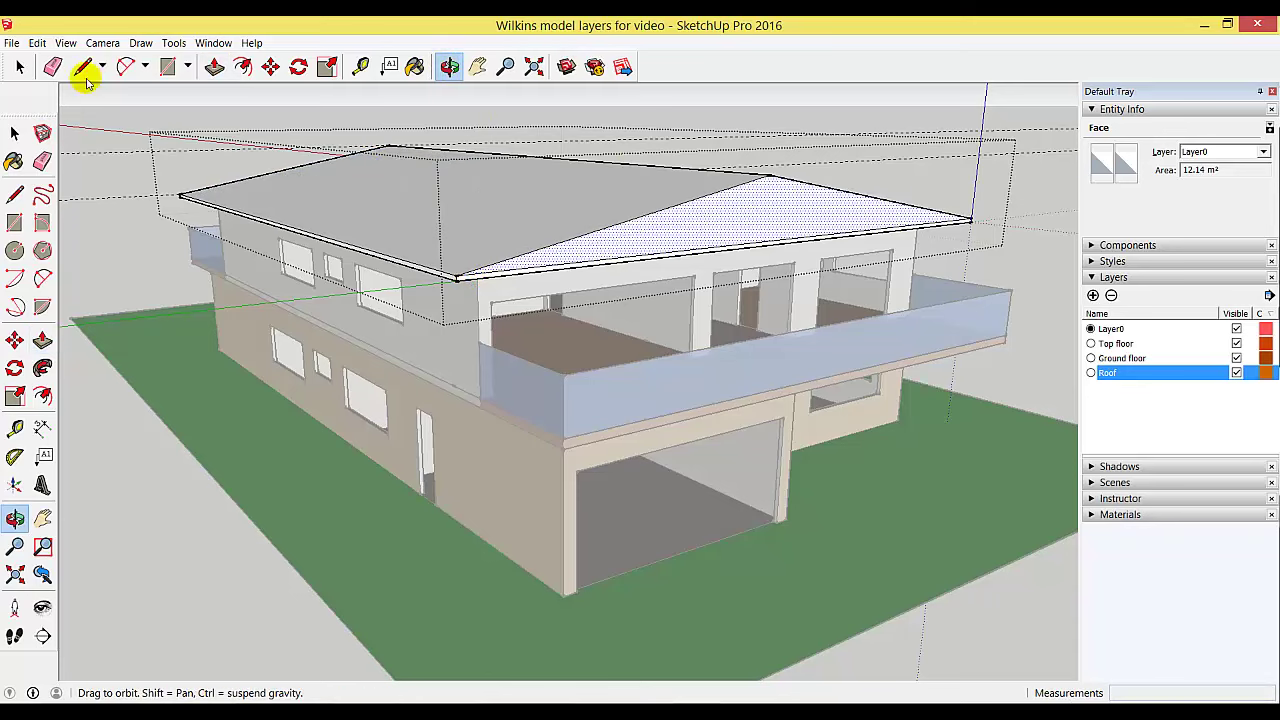
pyautogui.click(19, 66)
pyautogui.click(109, 240)
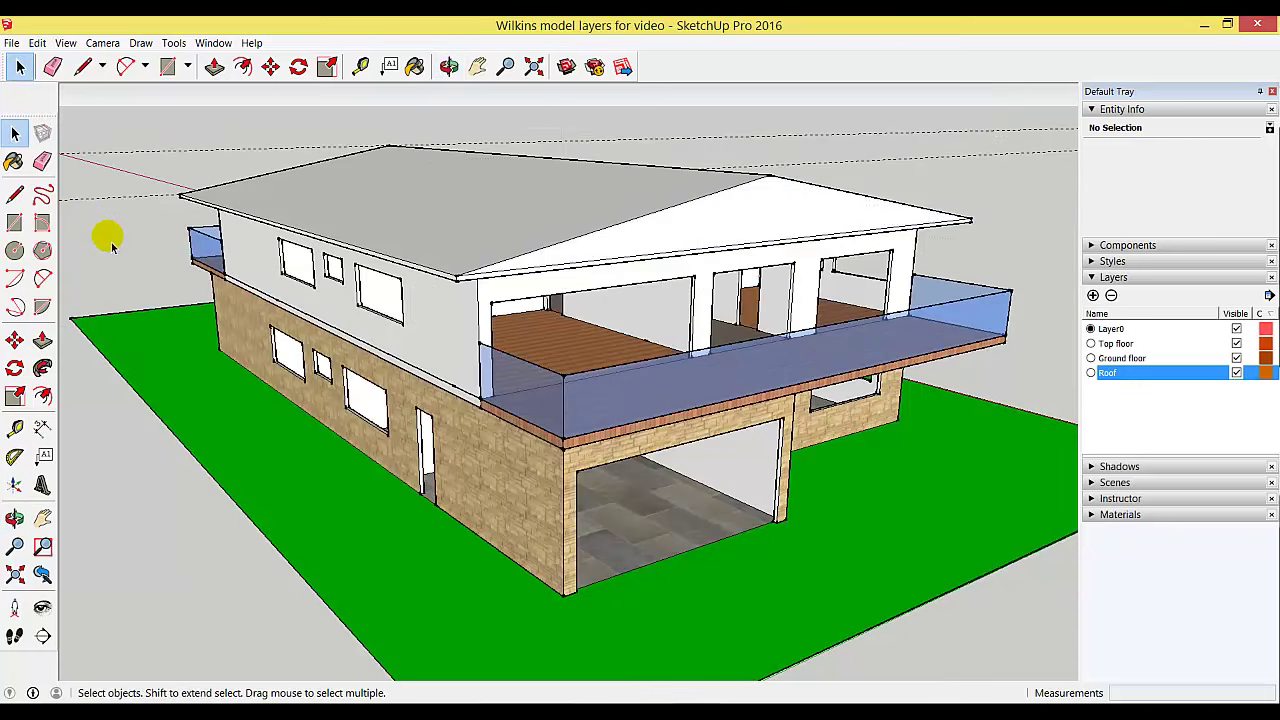
pyautogui.click(1236, 373)
pyautogui.click(1236, 373)
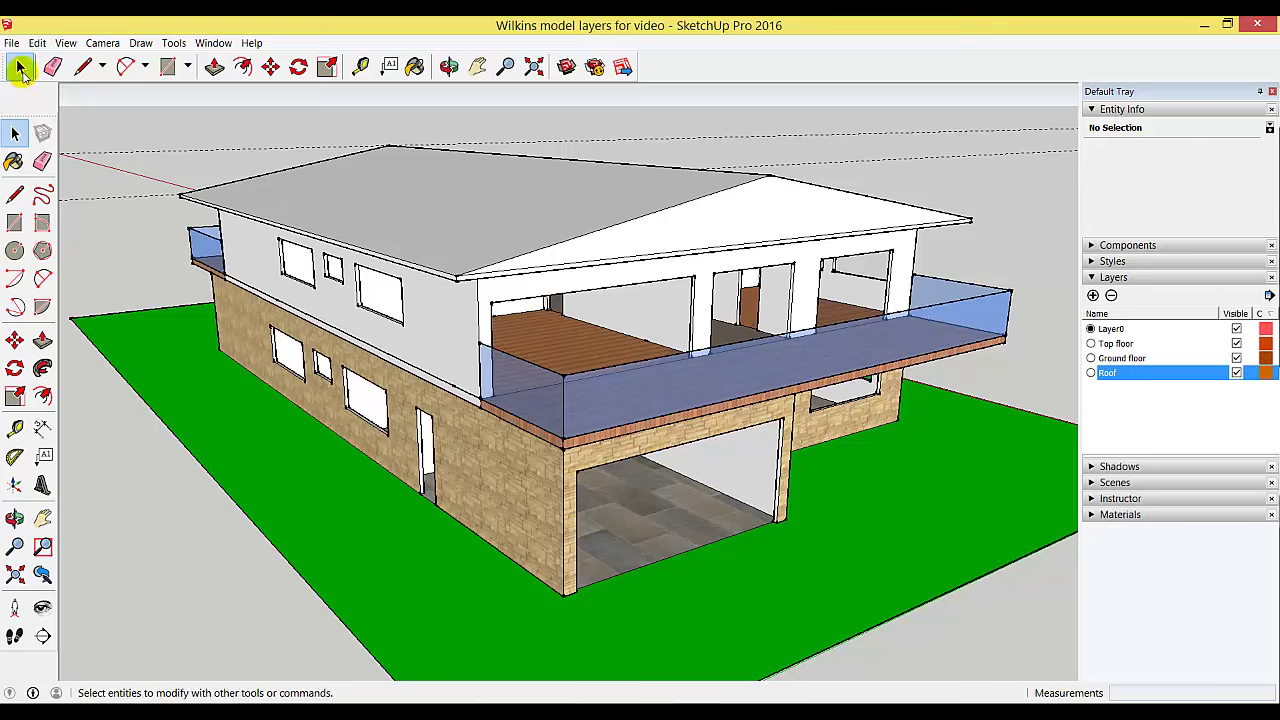
# Step: Reopen the roof group and erase the horizontal edge dividing the gable triangle from the slab's edge
pyautogui.doubleClick(712, 238)
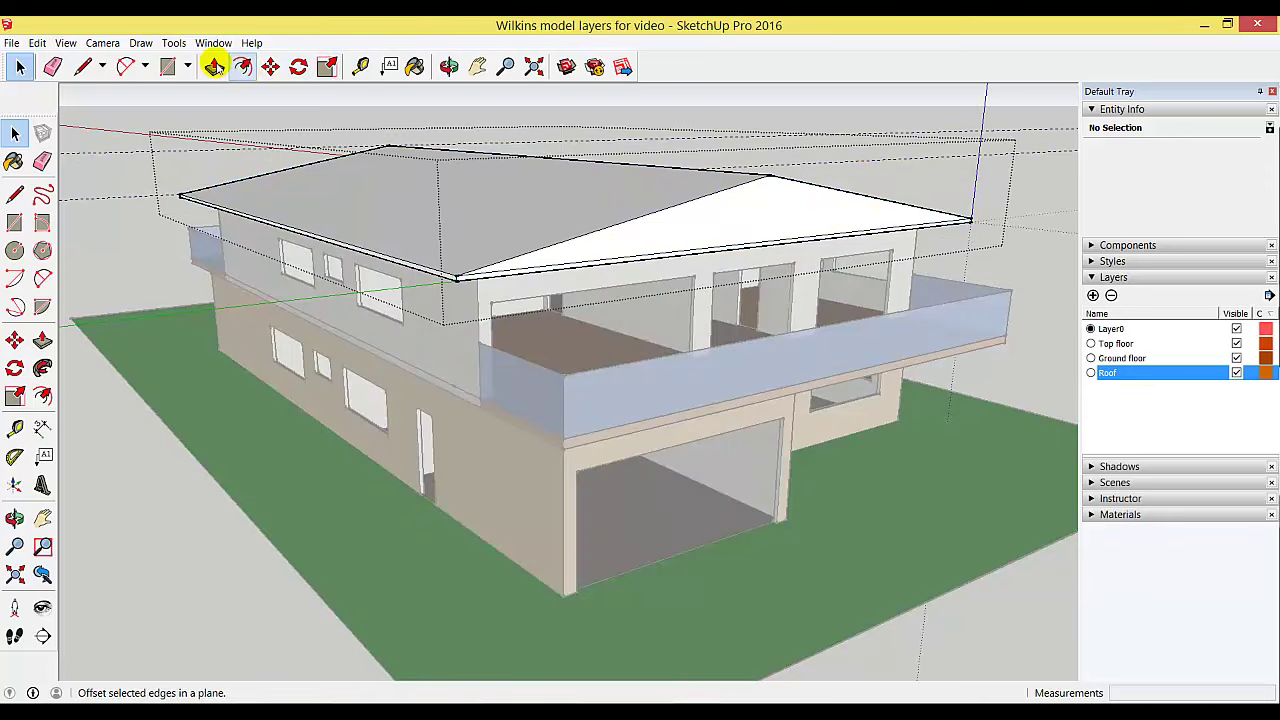
pyautogui.click(449, 66)
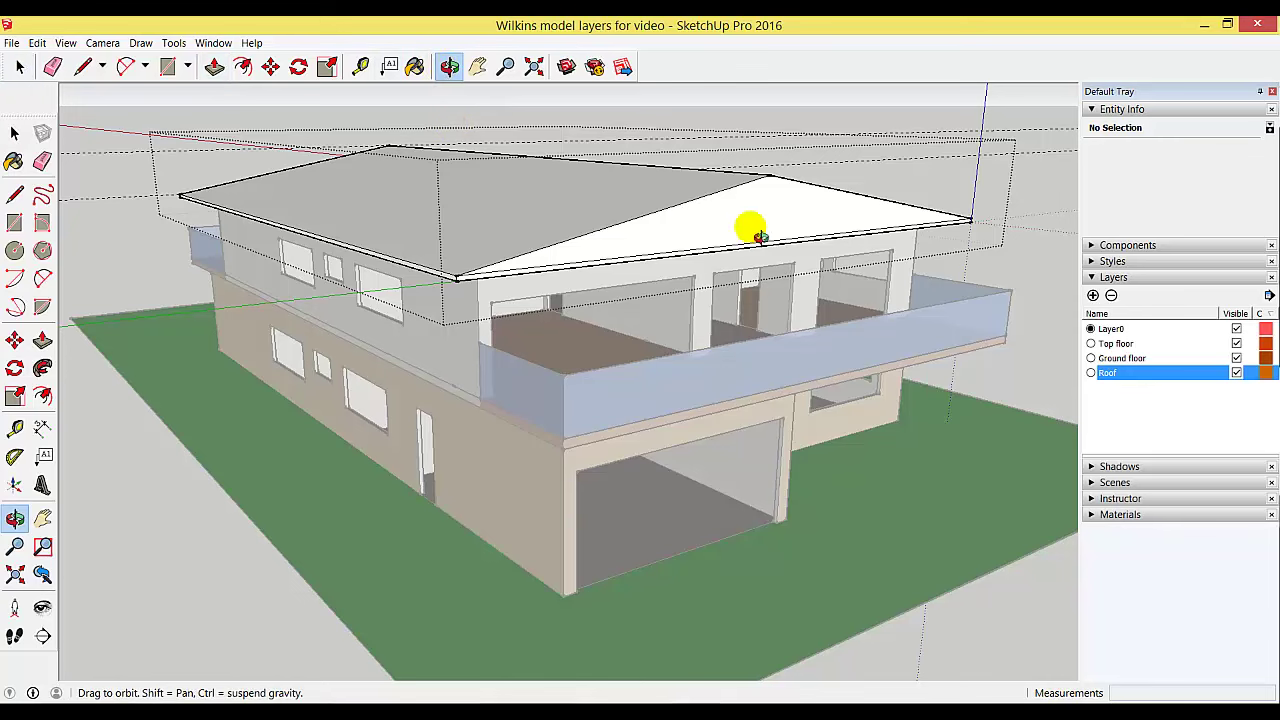
pyautogui.moveTo(751, 228); pyautogui.dragTo(612, 249)
pyautogui.scroll(4, 612, 249)
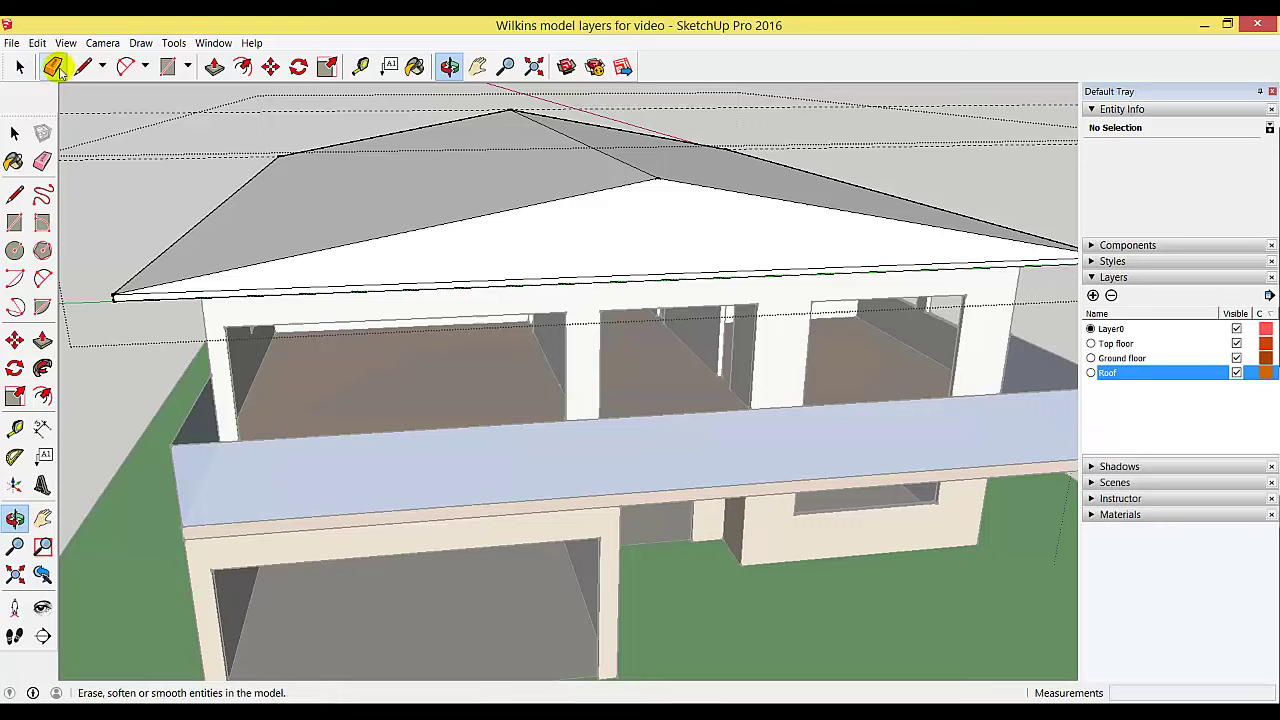
pyautogui.click(53, 66)
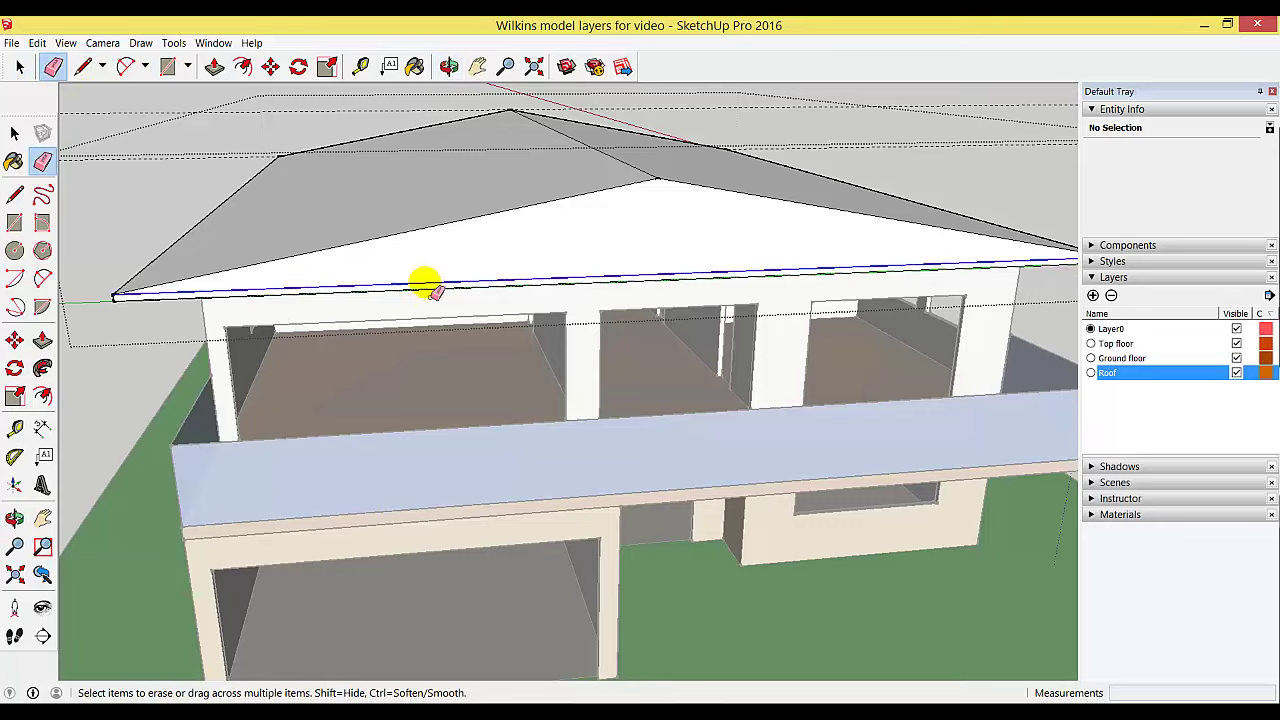
# Step: Draw a line about 8.51 m long from the gable's lower left corner up towards the ridge, running just below the sloping roof edge
pyautogui.click(83, 70)
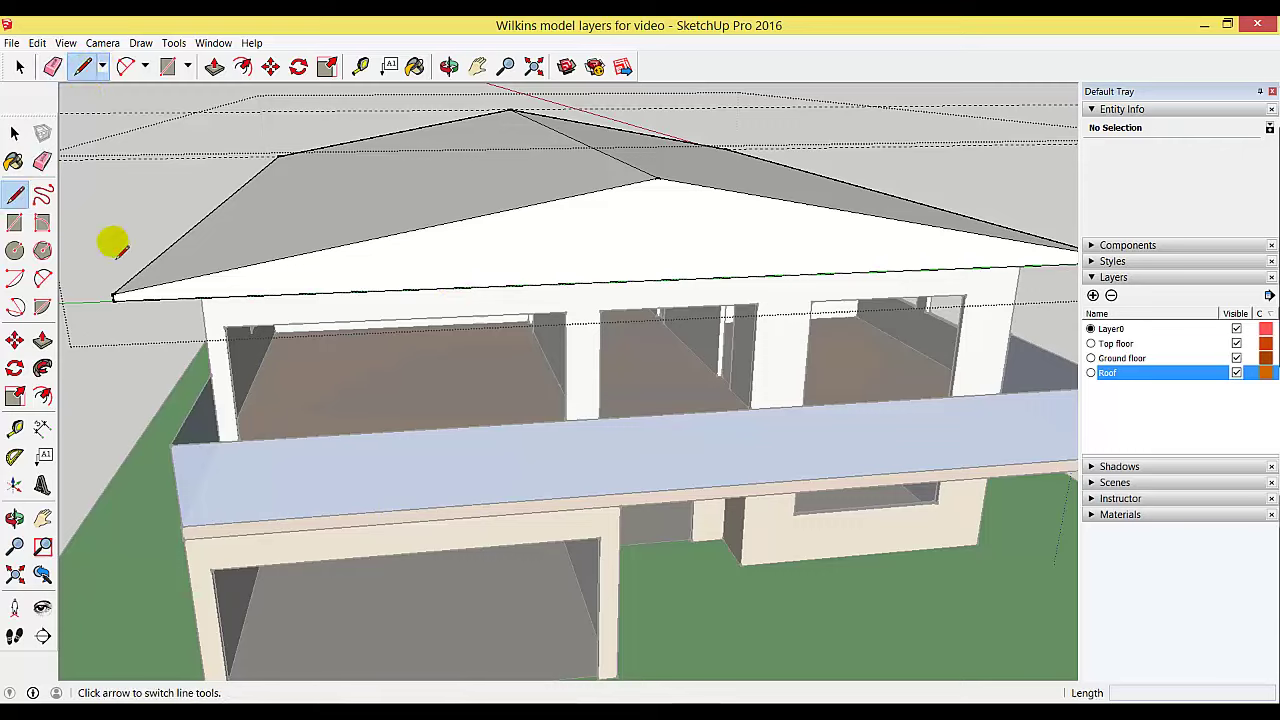
pyautogui.click(115, 298)
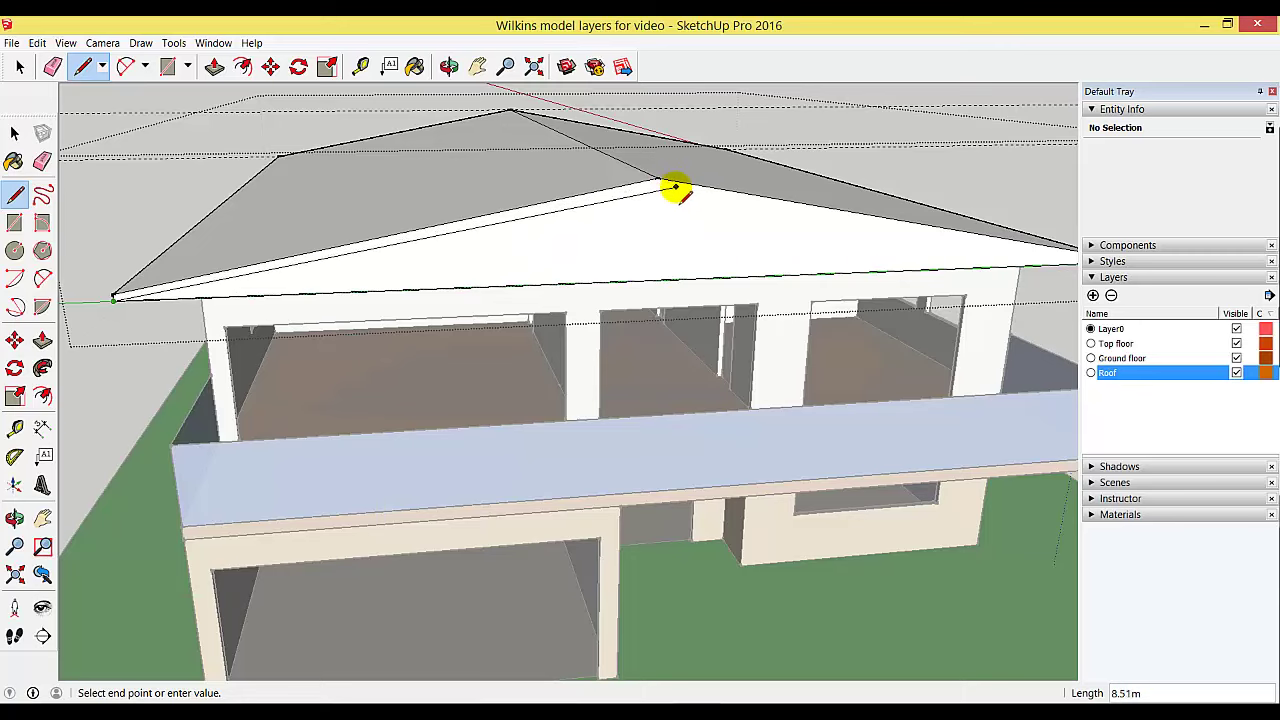
pyautogui.scroll(2, 674, 185)
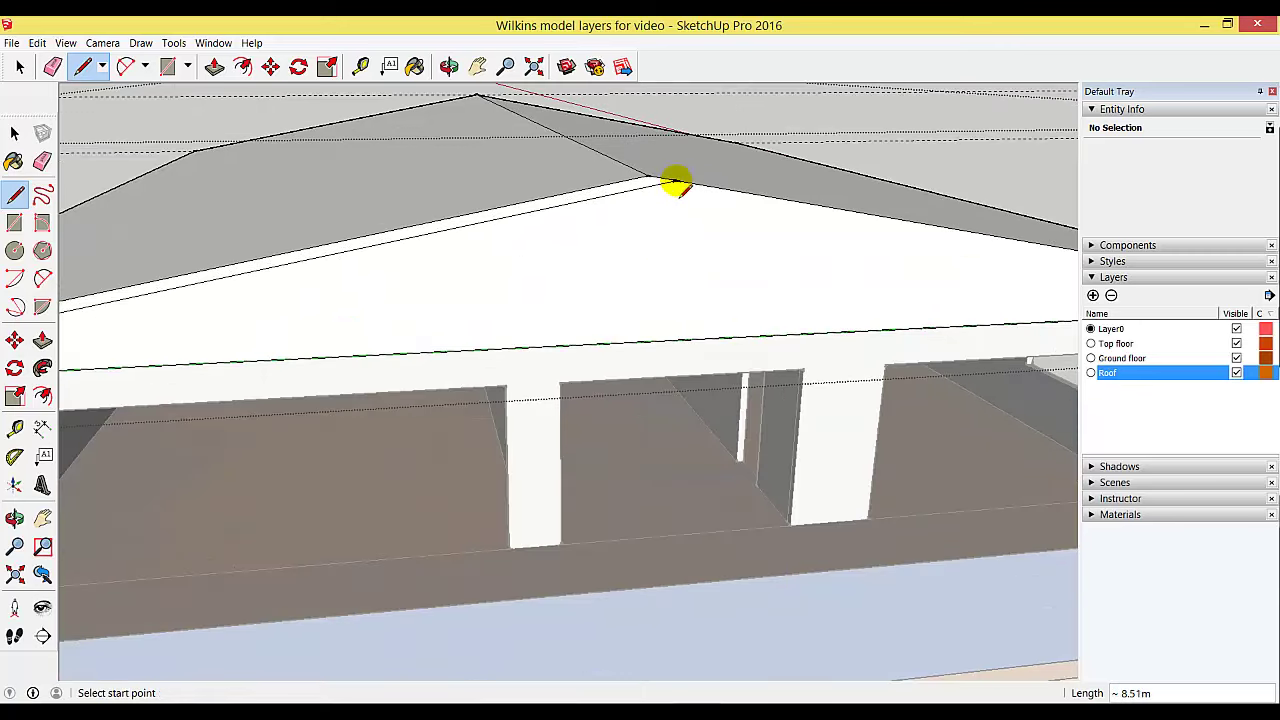
# Step: Draw a matching line about 8.51 m long from the gable's lower right corner up to the ridge, just below the sloping roof edge
pyautogui.scroll(-5, 676, 190)
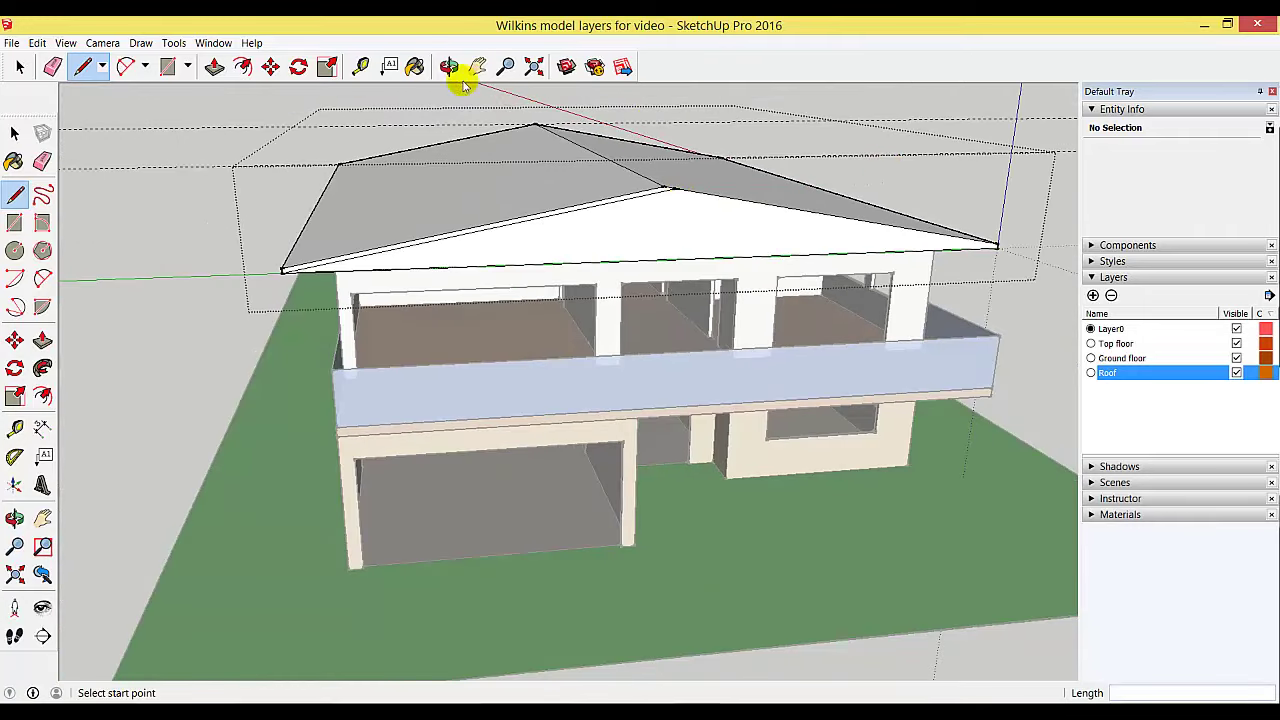
pyautogui.click(450, 67)
pyautogui.moveTo(686, 251); pyautogui.dragTo(600, 251)
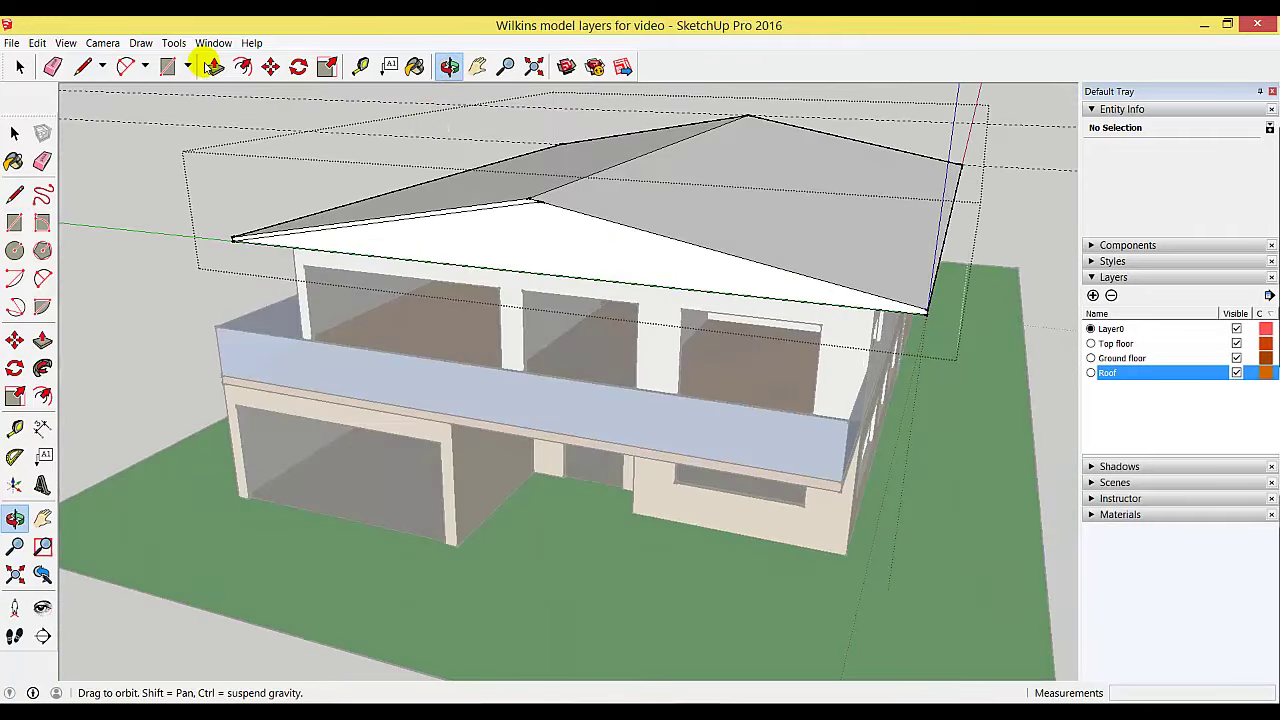
pyautogui.click(82, 66)
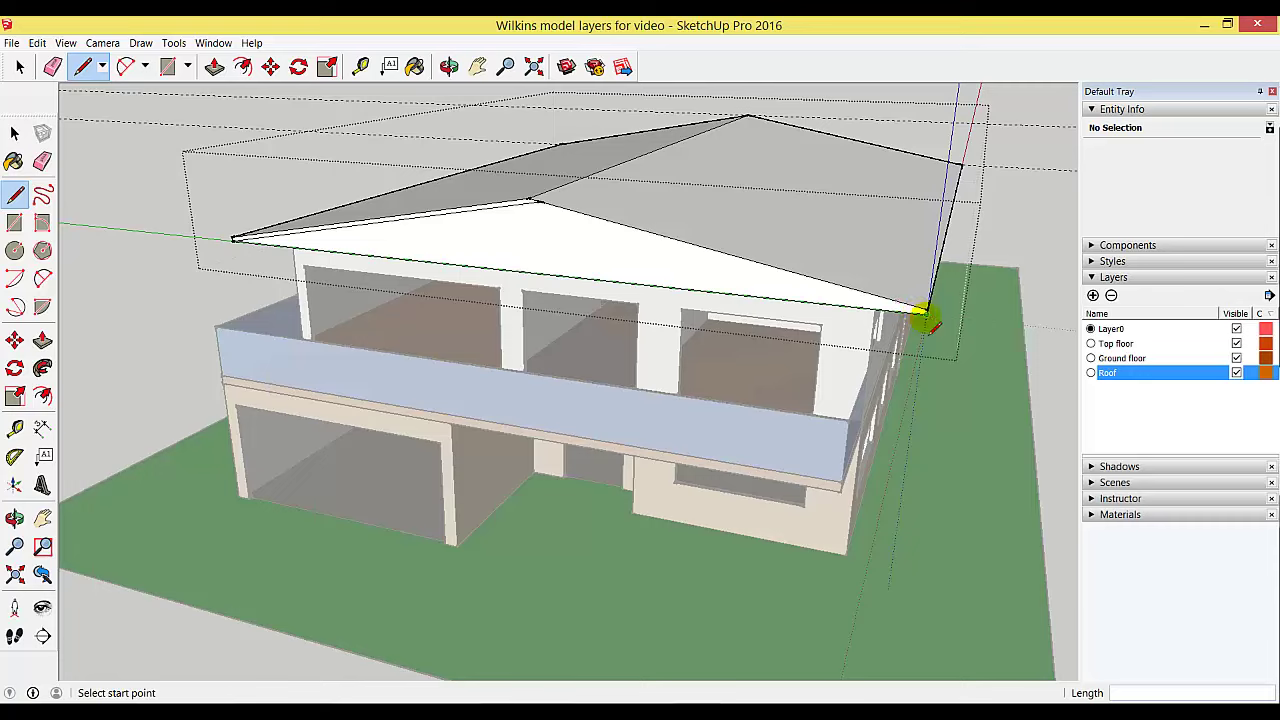
pyautogui.click(924, 314)
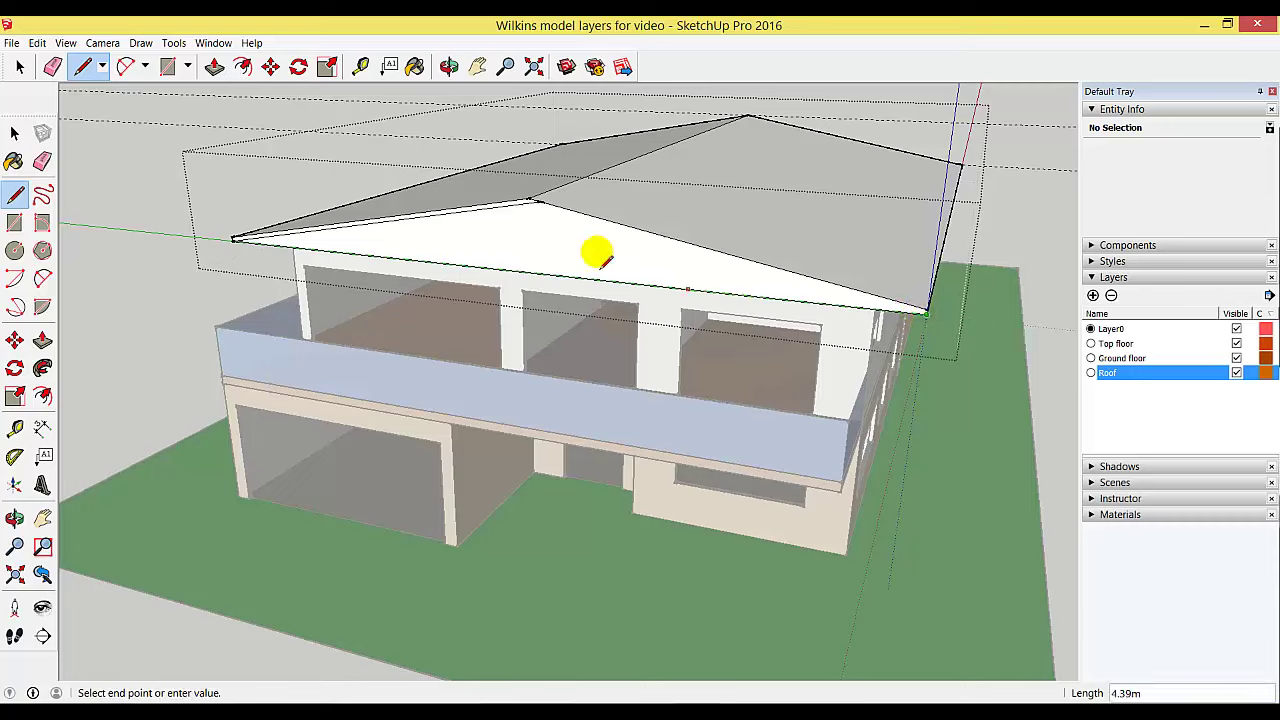
pyautogui.click(512, 205)
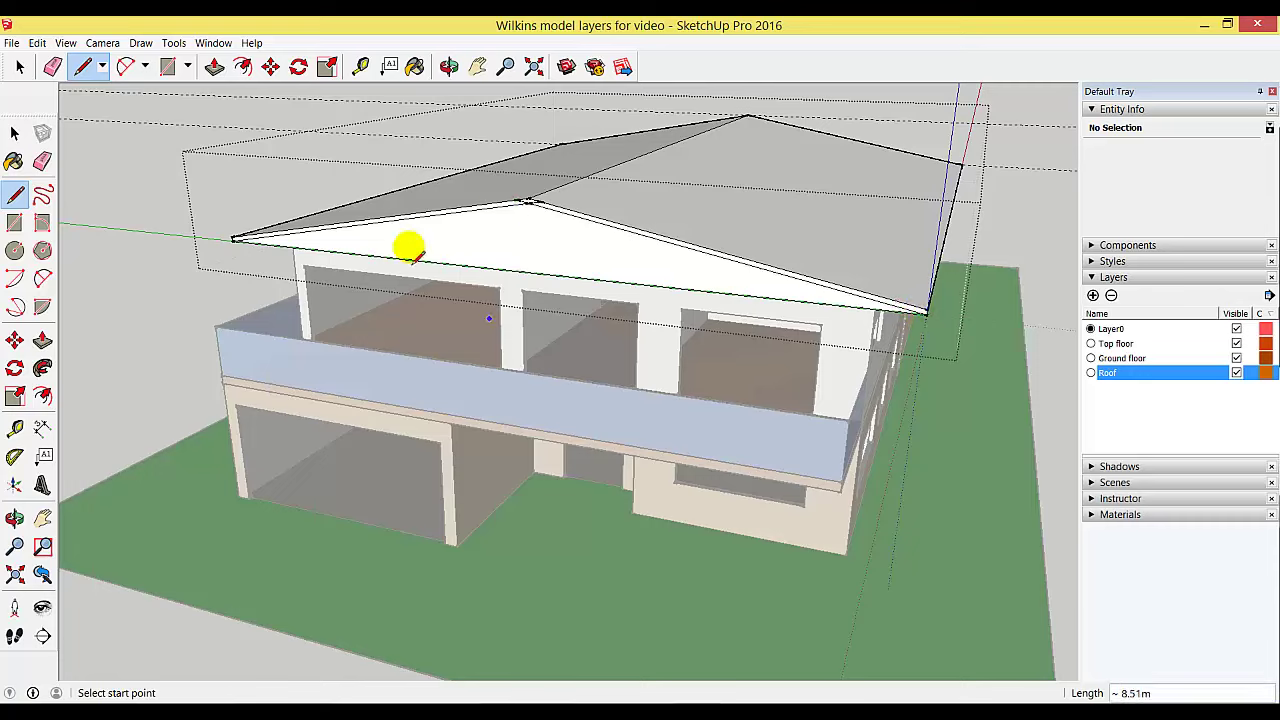
# Step: Erase the short line ends that cross beyond each other below the ridge, leaving a clean inner triangle on the gable
pyautogui.scroll(5, 528, 254)
pyautogui.scroll(2, 533, 259)
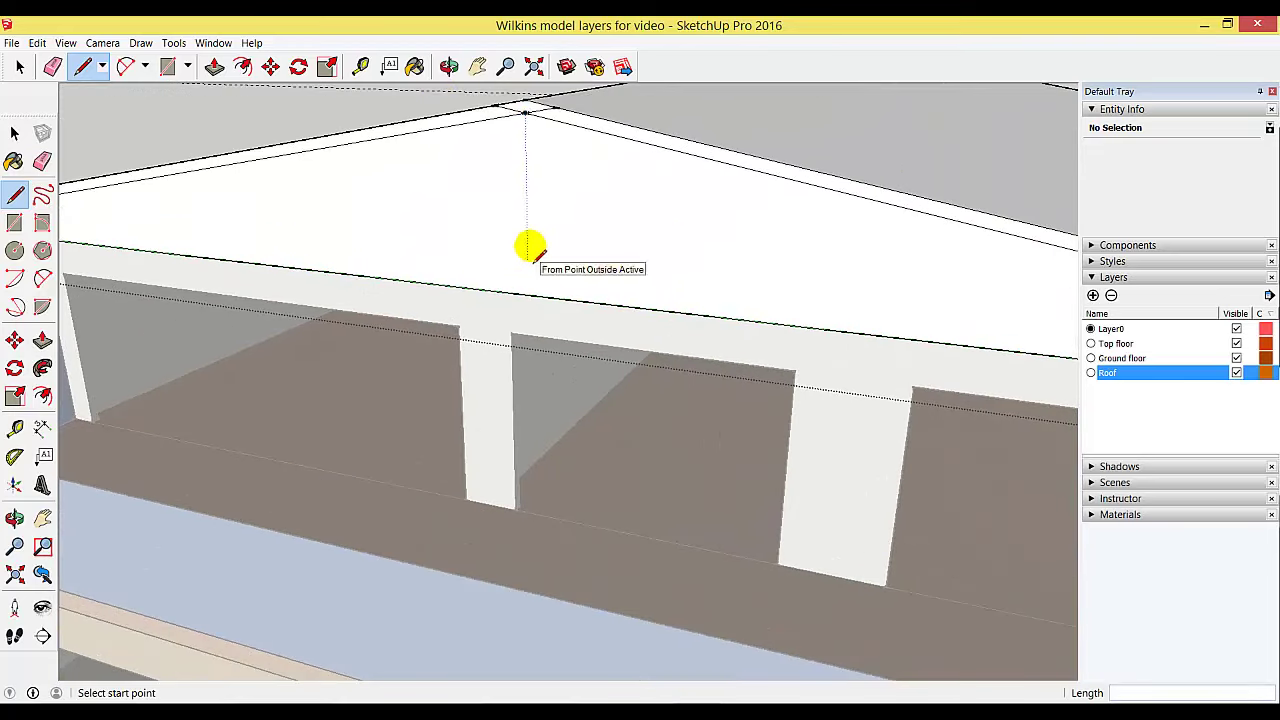
pyautogui.click(55, 66)
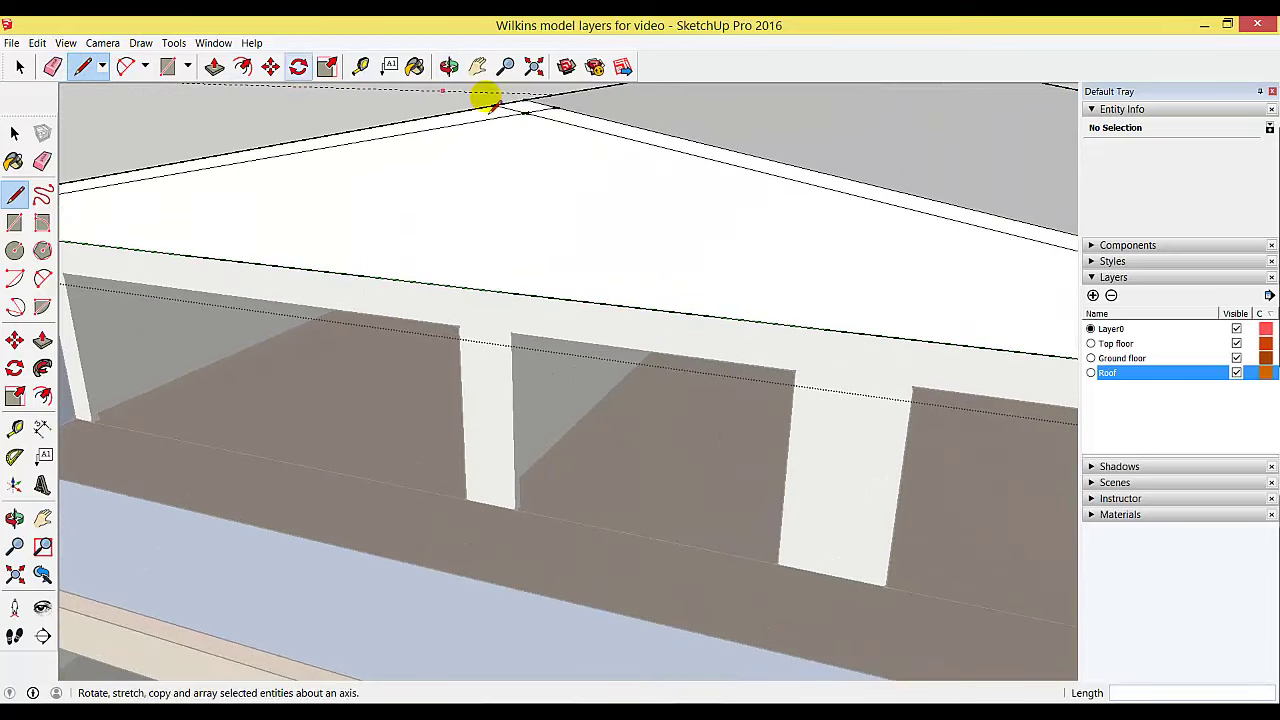
pyautogui.click(53, 66)
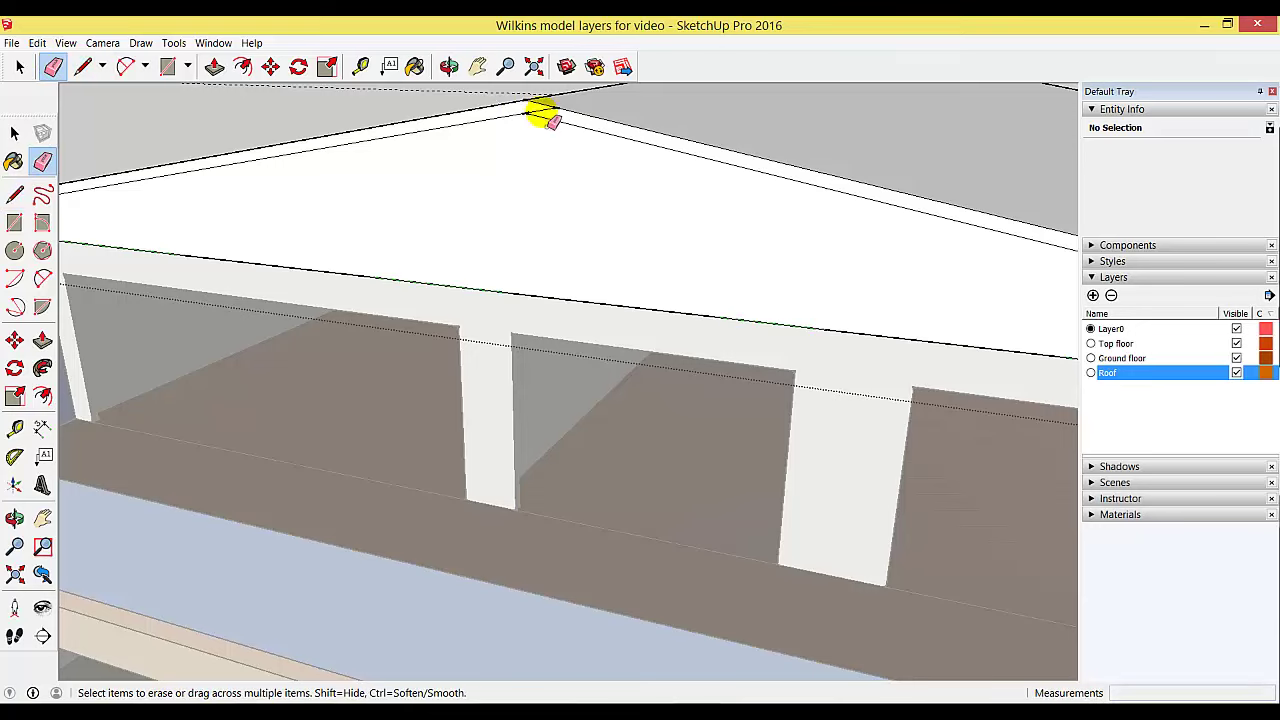
# Step: Push the inner triangular gable face about 1.00 m inwards to leave a thin overhanging roof edge
pyautogui.click(215, 65)
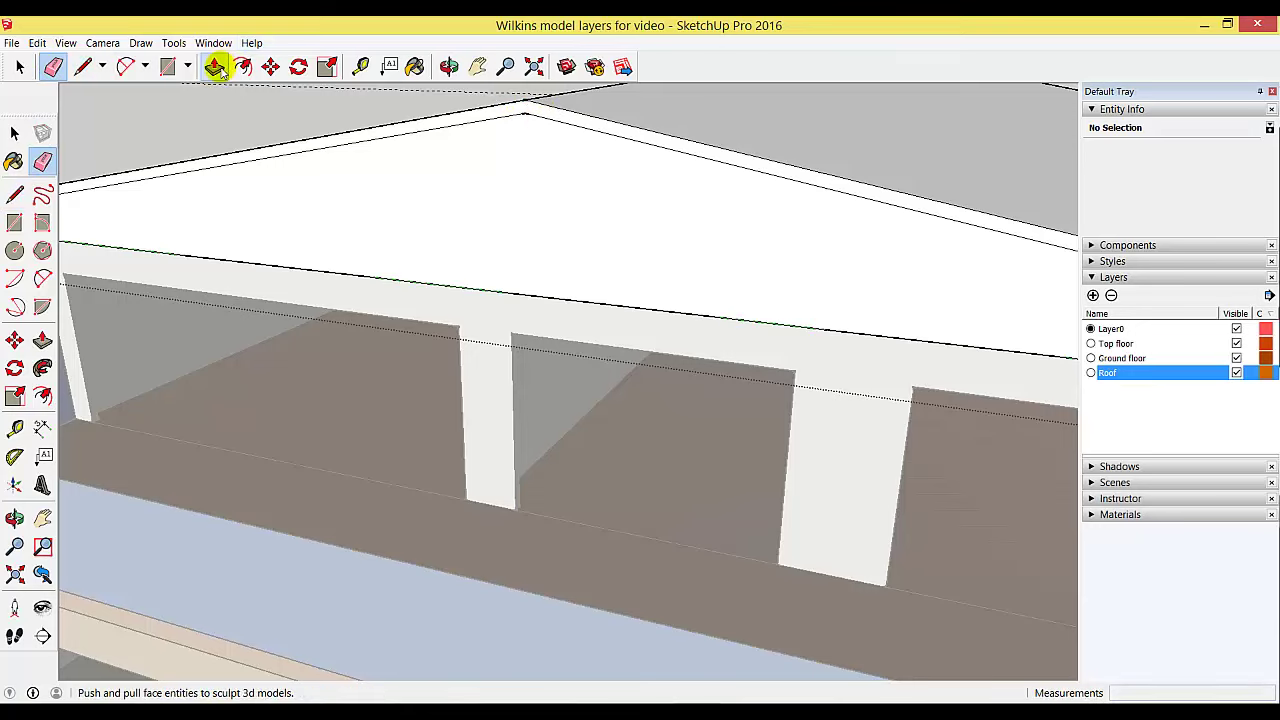
pyautogui.moveTo(500, 272); pyautogui.dragTo(610, 280)
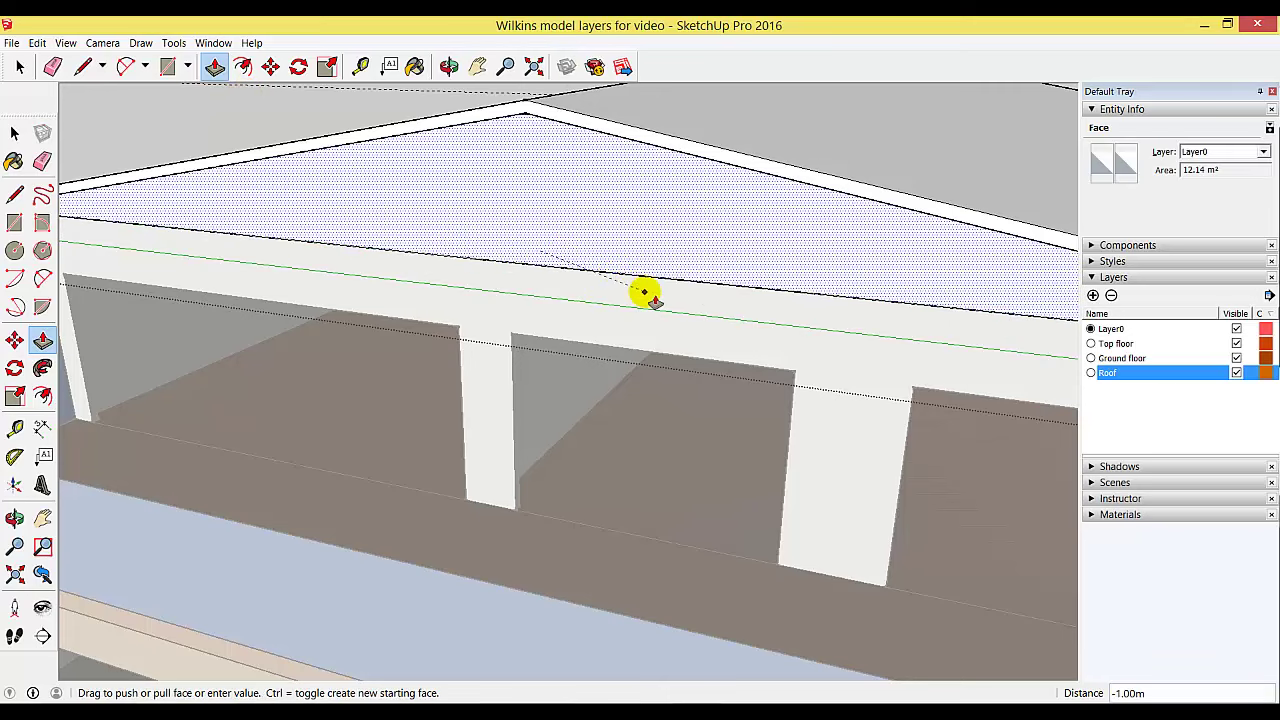
pyautogui.click(645, 292)
pyautogui.scroll(-5, 651, 294)
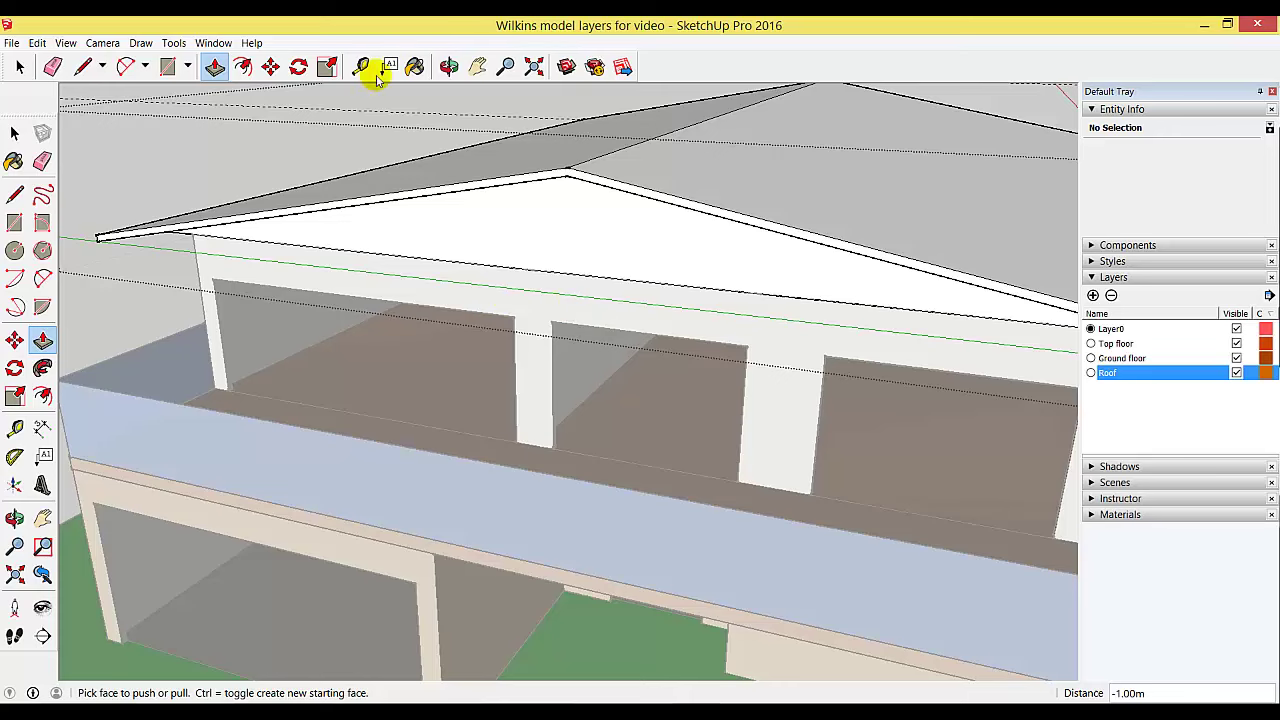
# Step: Close the roof group and inspect the recessed gable and roof overhang from the front and side
pyautogui.press('space')
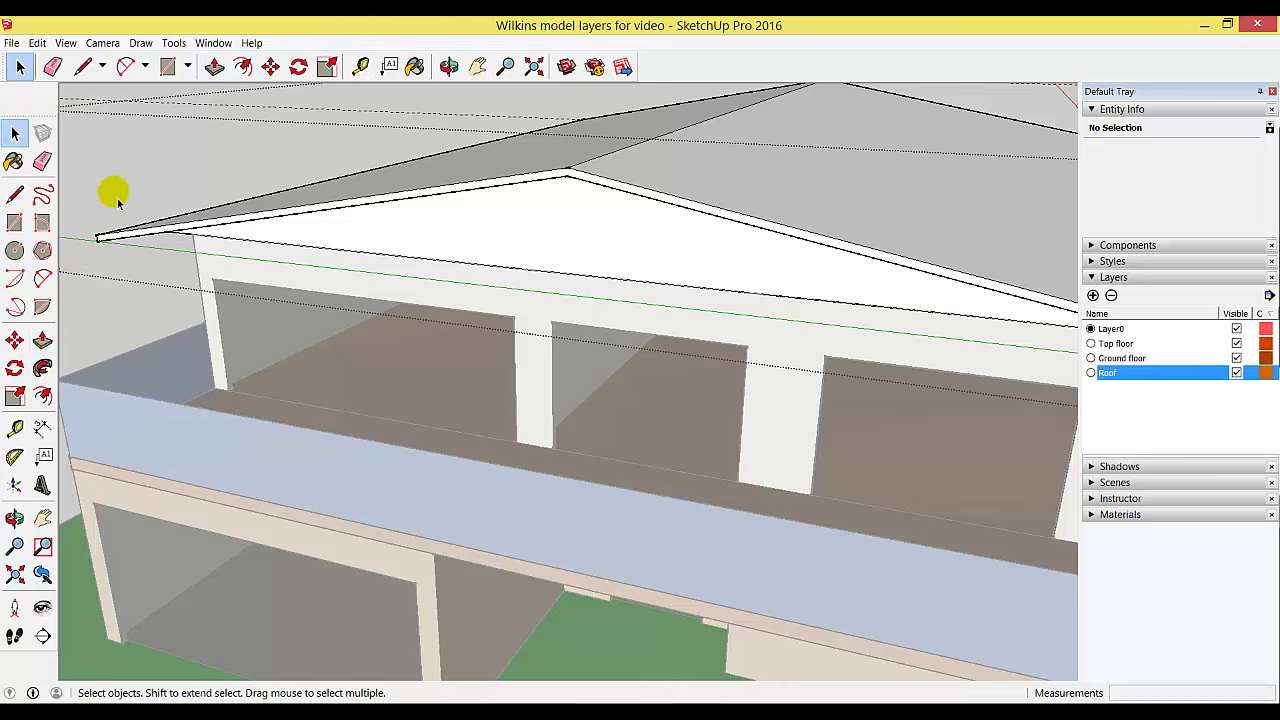
pyautogui.scroll(-3, 110, 190)
pyautogui.scroll(-2, 125, 200)
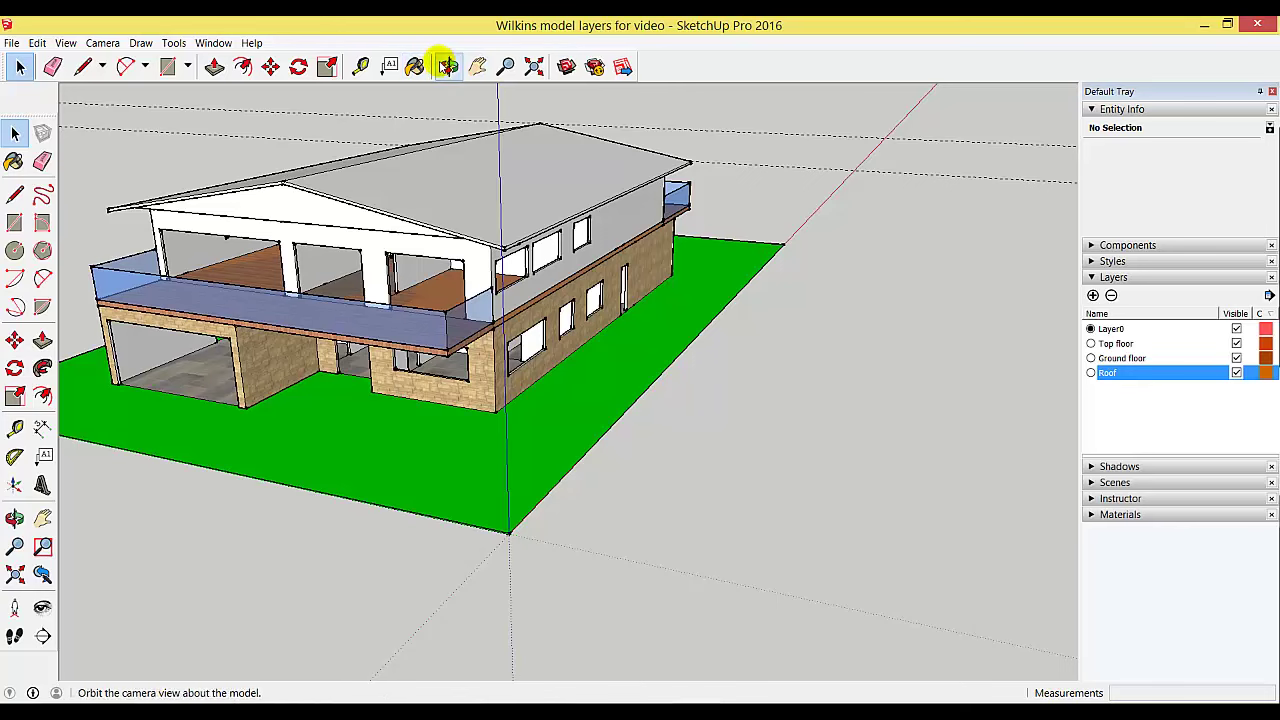
pyautogui.click(449, 66)
pyautogui.moveTo(366, 209); pyautogui.dragTo(515, 189)
pyautogui.scroll(5, 515, 189)
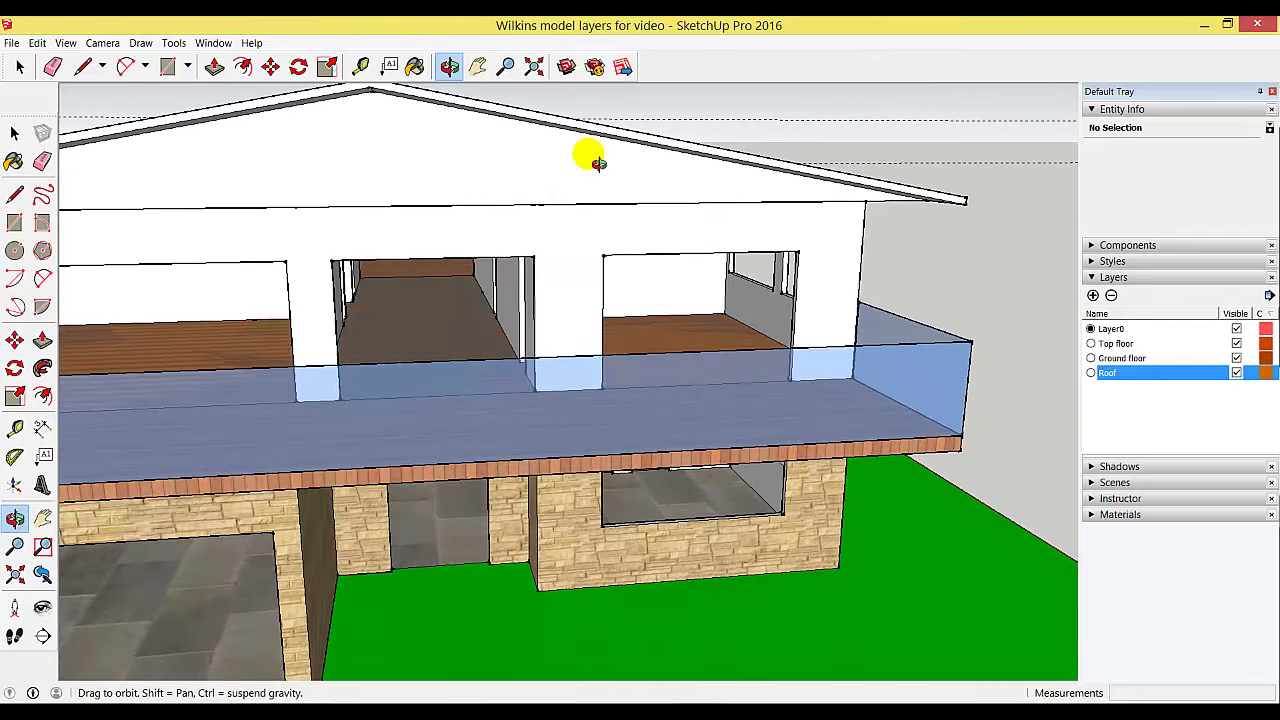
pyautogui.moveTo(594, 163); pyautogui.dragTo(166, 214)
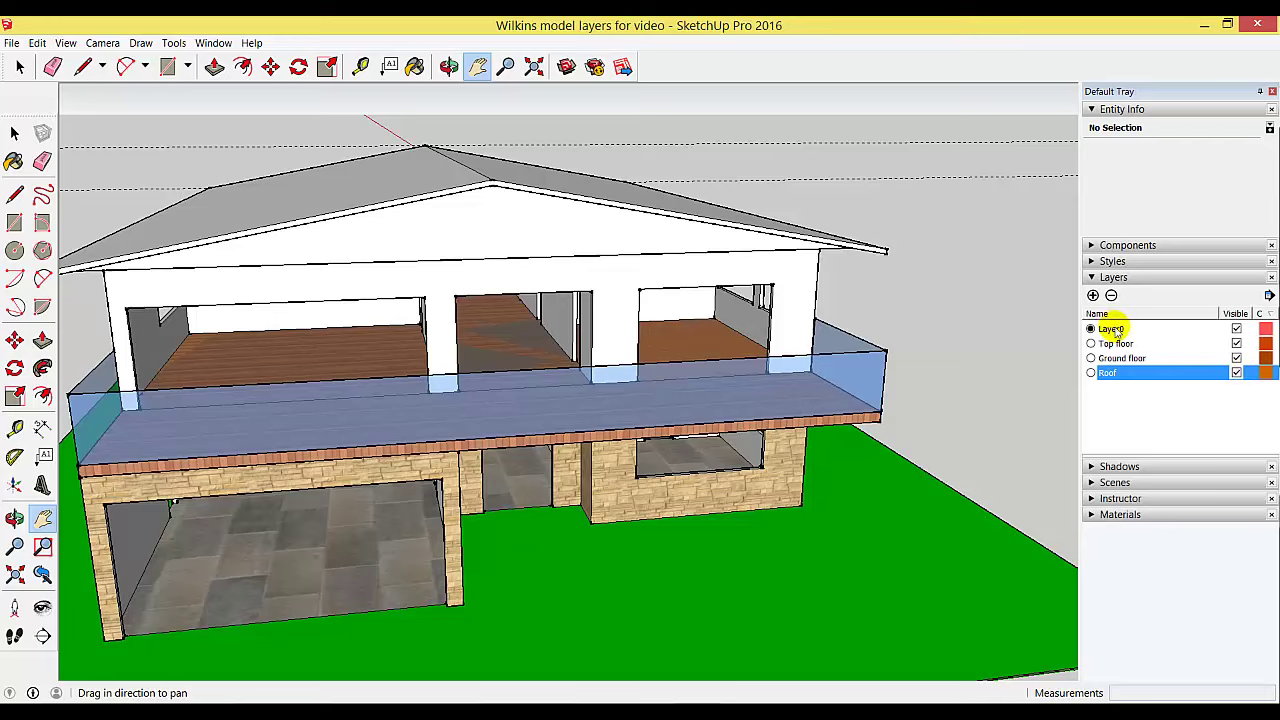
# Step: Check the layer separation by switching the visibility of the Roof, Ground floor and Top floor layers off and on
pyautogui.click(1237, 373)
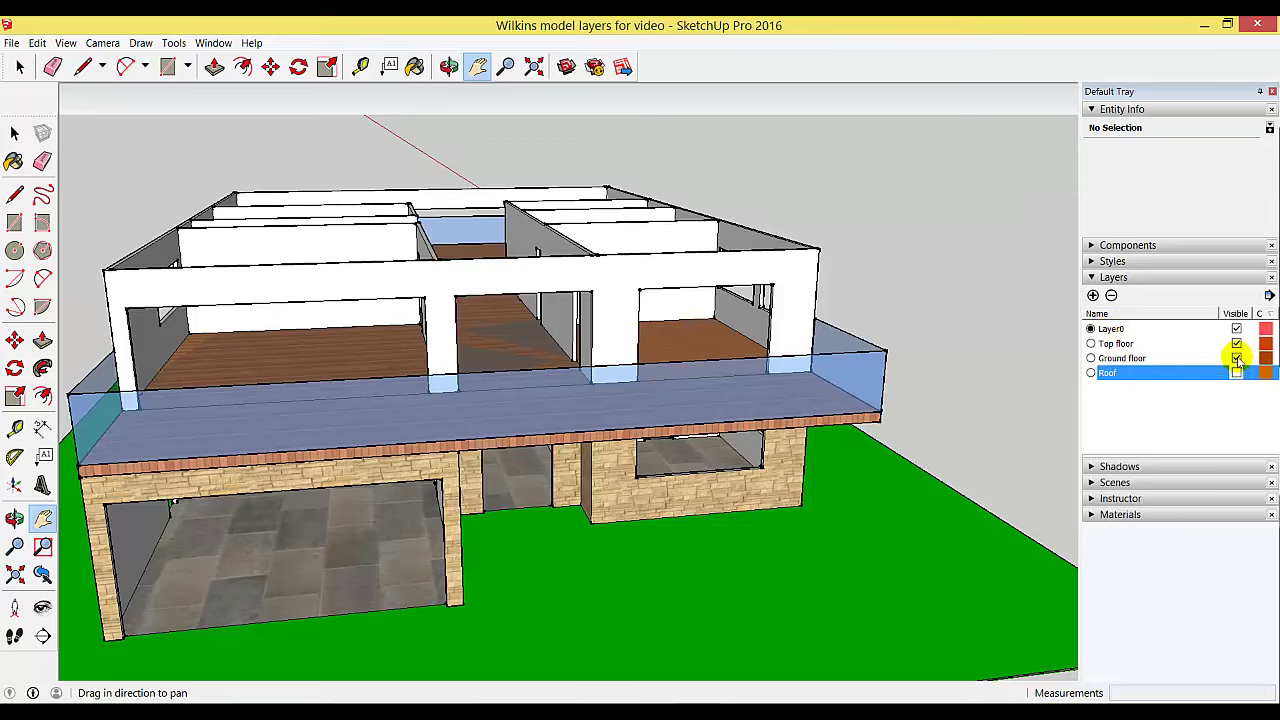
pyautogui.click(1237, 358)
pyautogui.click(1237, 358)
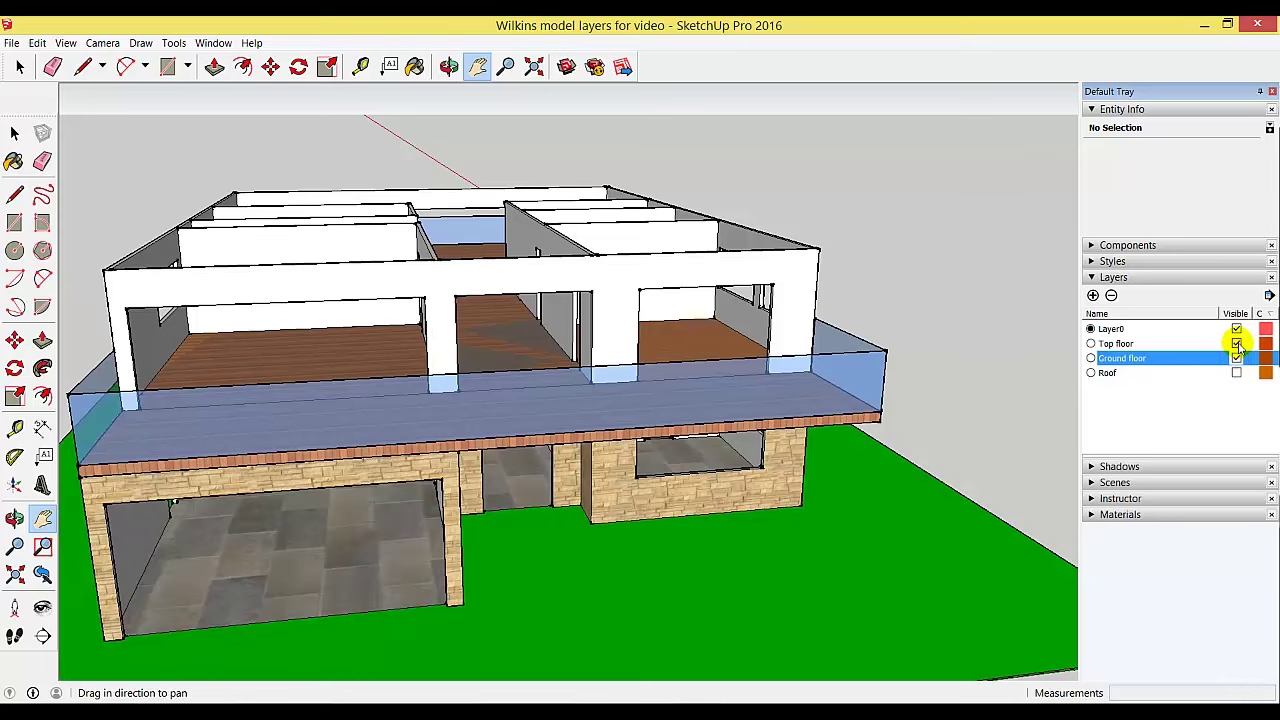
pyautogui.click(1237, 343)
pyautogui.click(1237, 343)
pyautogui.click(1237, 373)
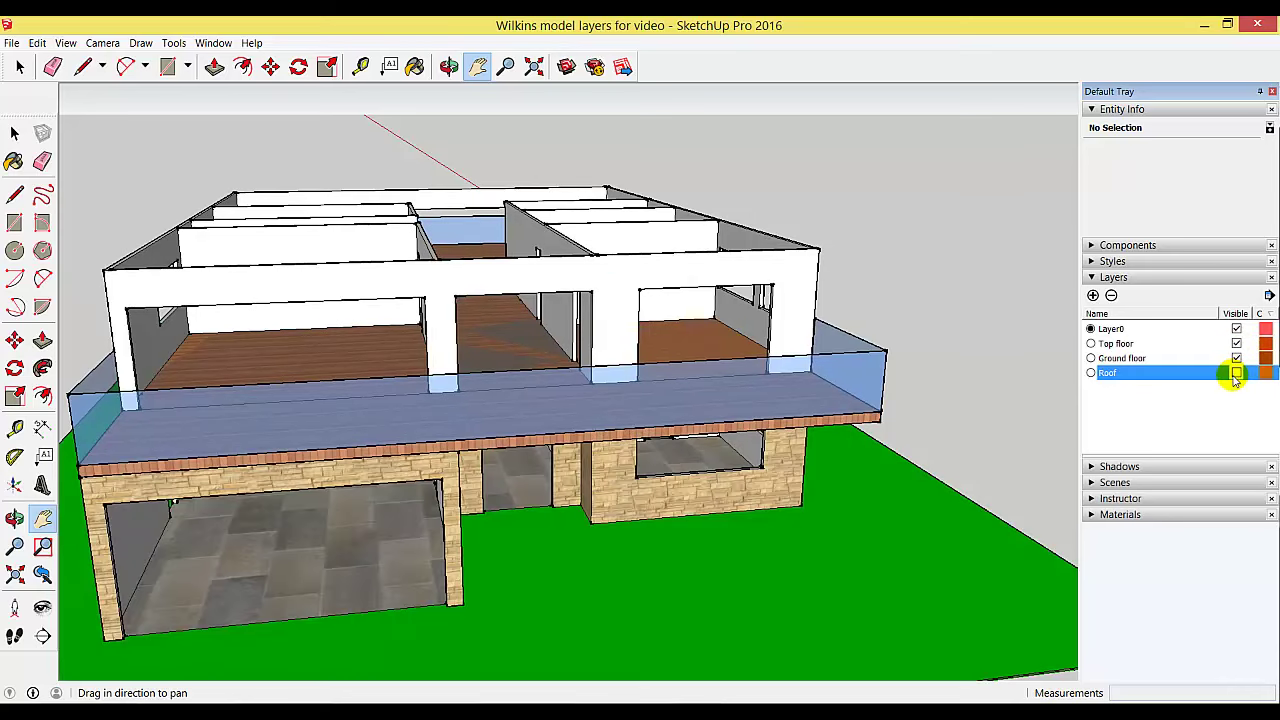